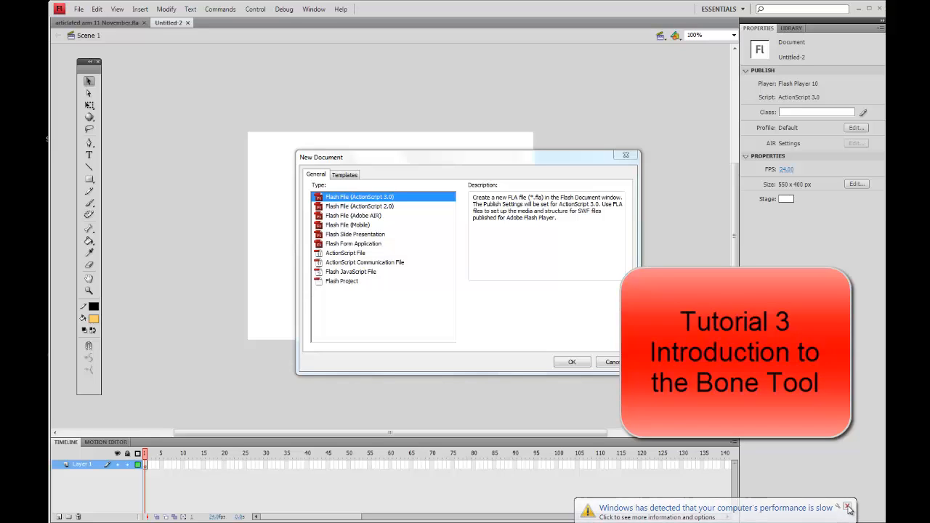
- Create a new Flash File (ActionScript 3.0) document
left_click(848, 509)
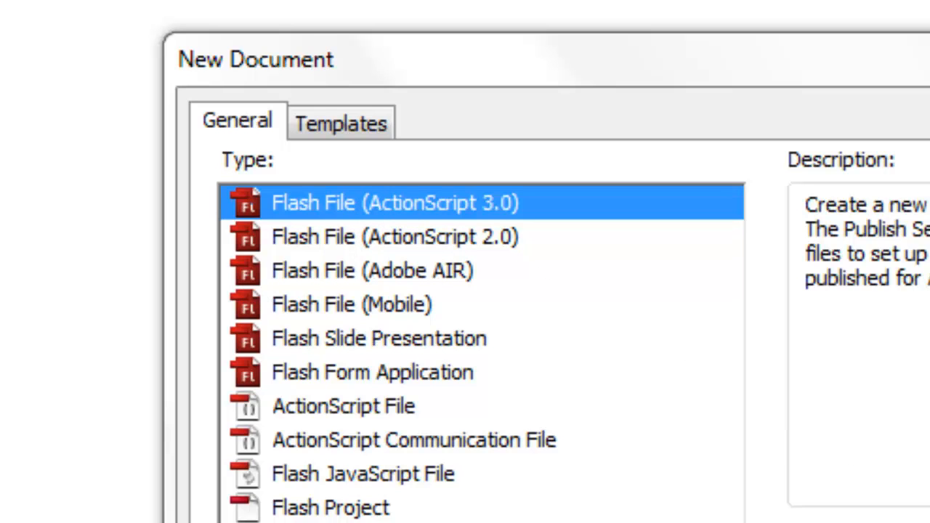
key("Return")
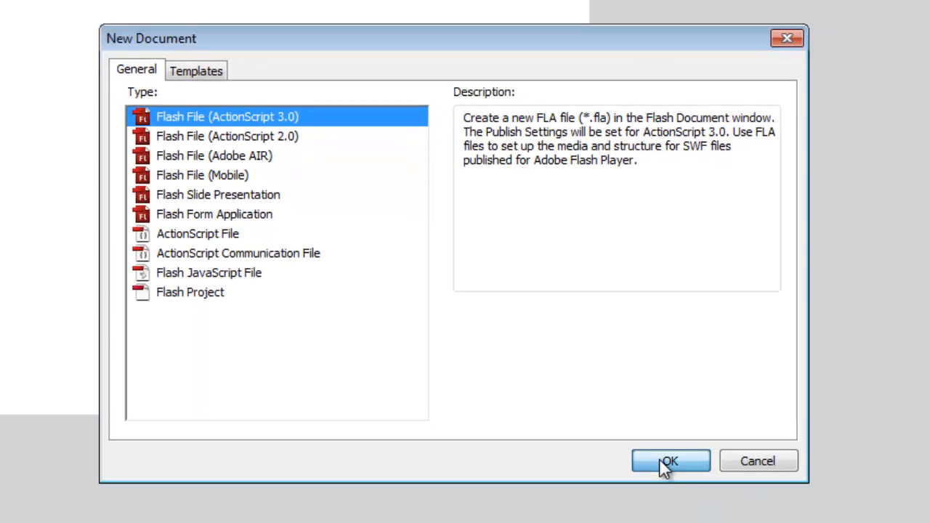
left_click(660, 459)
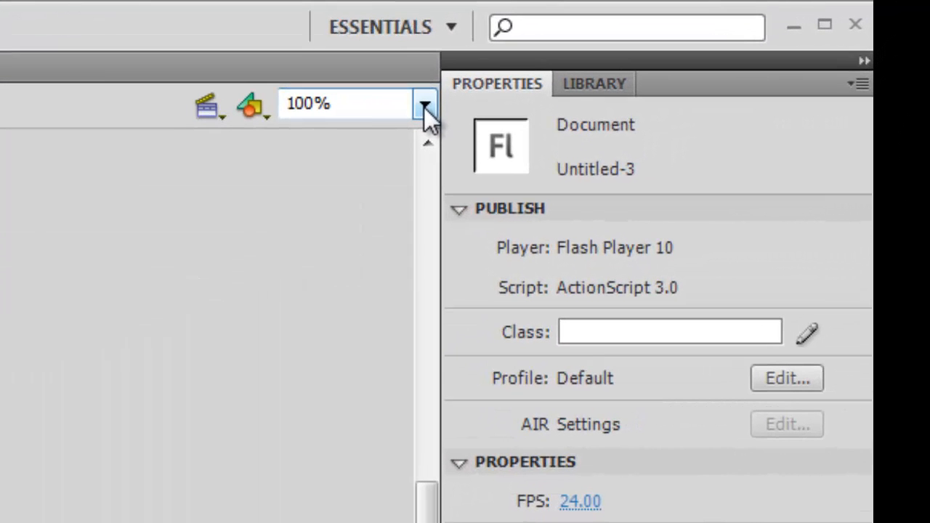
- Turn on the grid for the stage
left_click(499, 95)
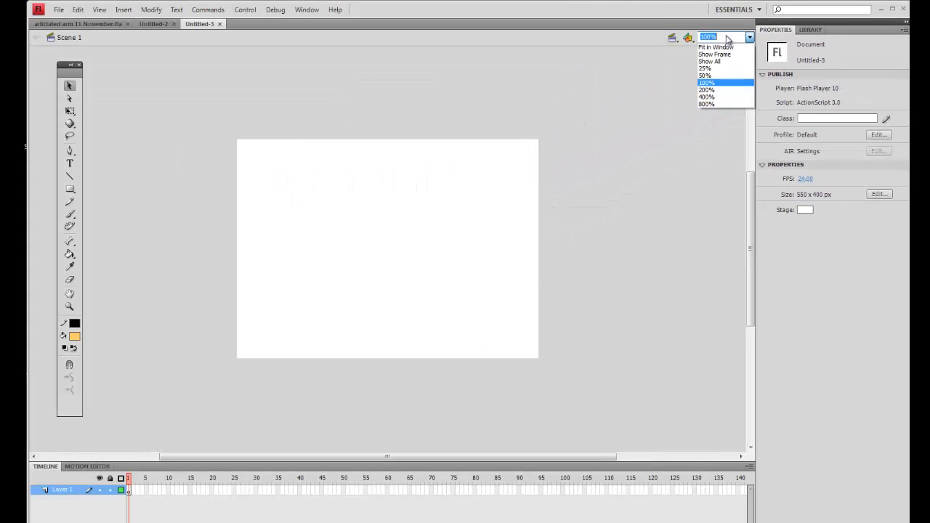
left_click(728, 40)
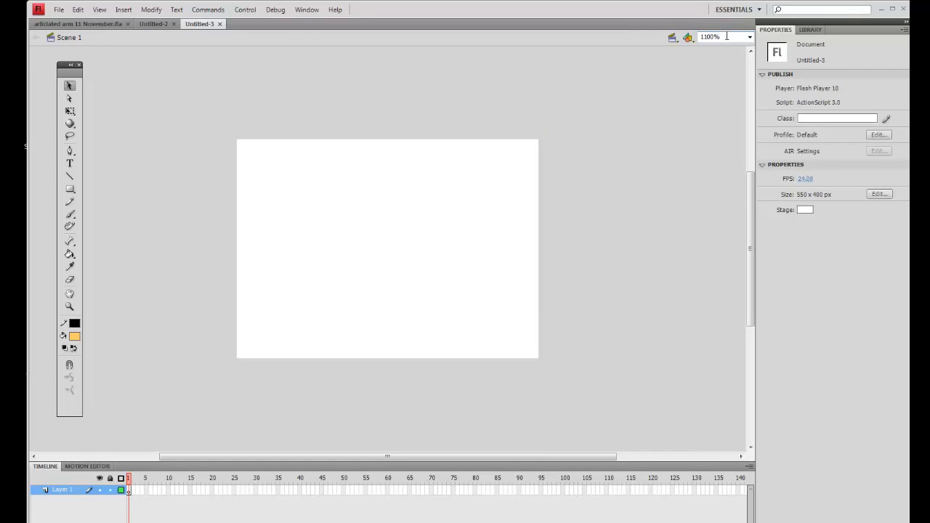
left_click(726, 37)
type("180")
key("Return")
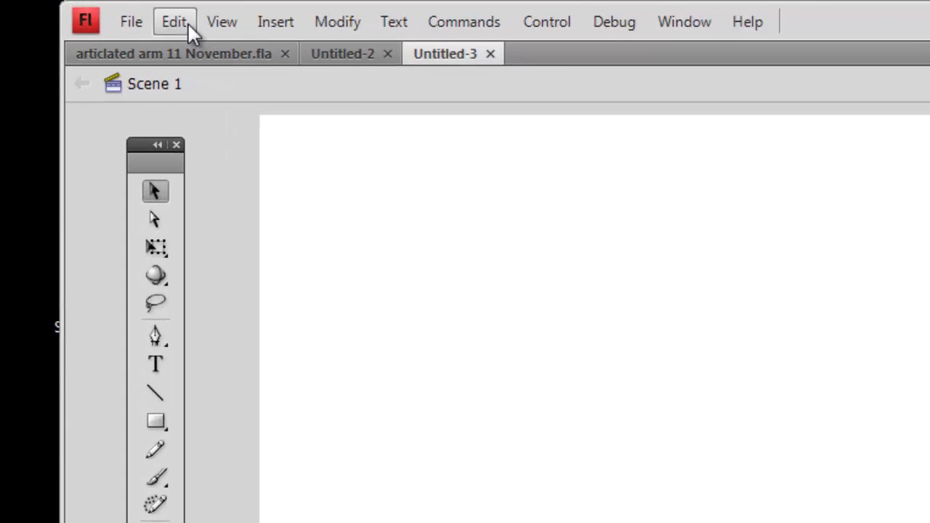
left_click(221, 23)
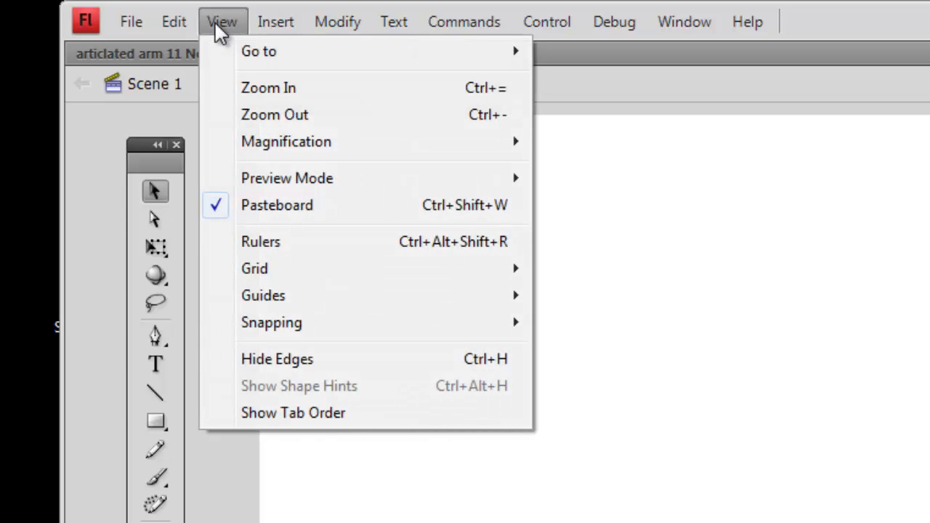
mouse_move(276, 275)
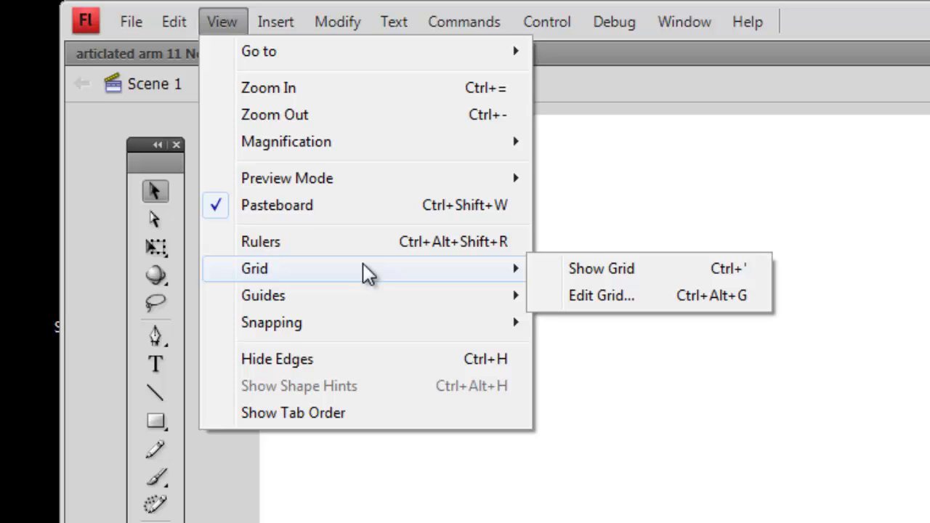
left_click(572, 268)
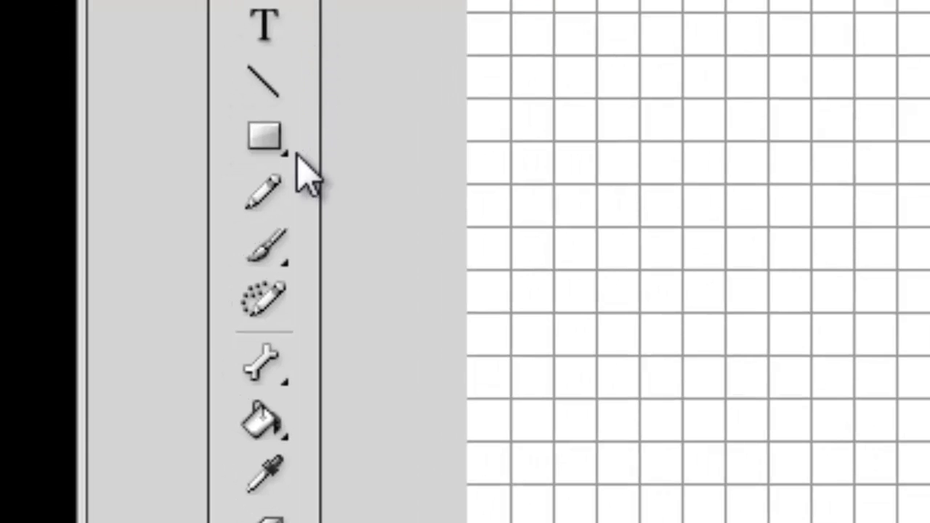
- Switch to the Brush tool, set its fill color to black, and brush the outline of an arm with a hand
left_click(270, 193)
left_click(275, 248)
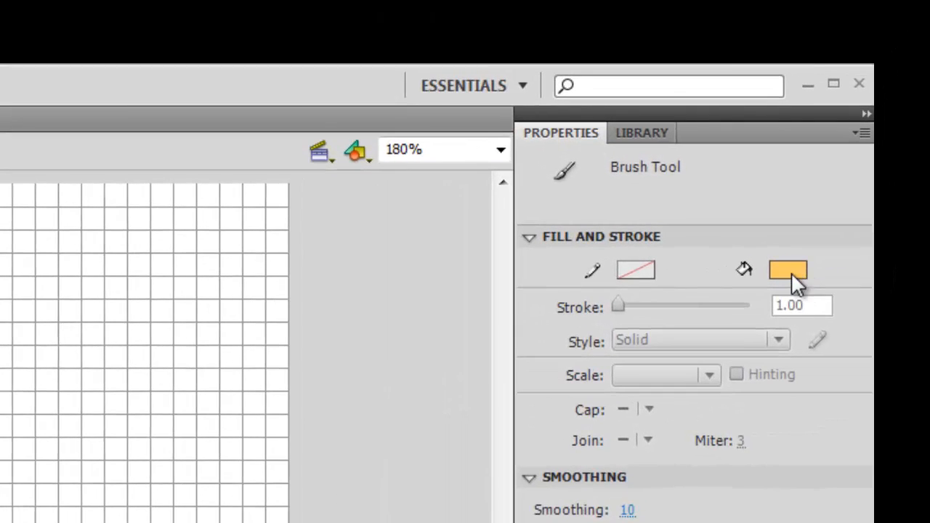
left_click(789, 269)
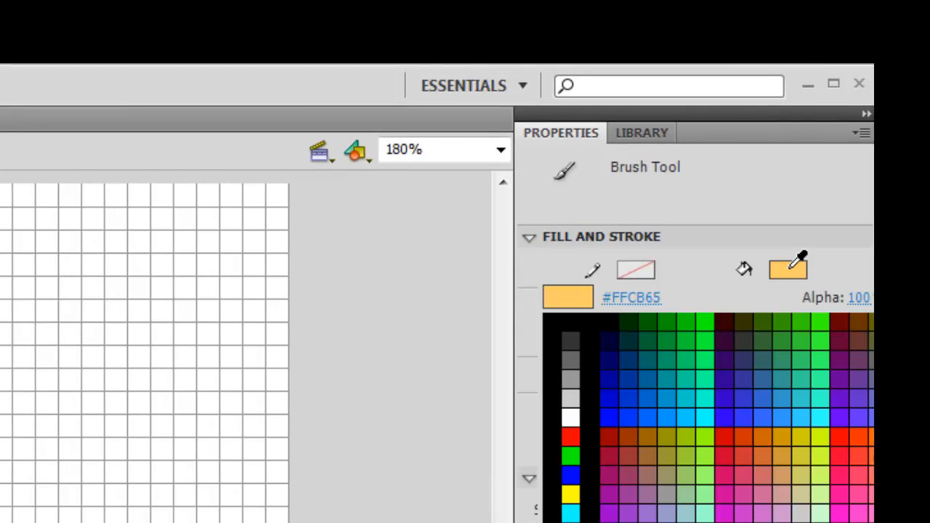
left_click(578, 324)
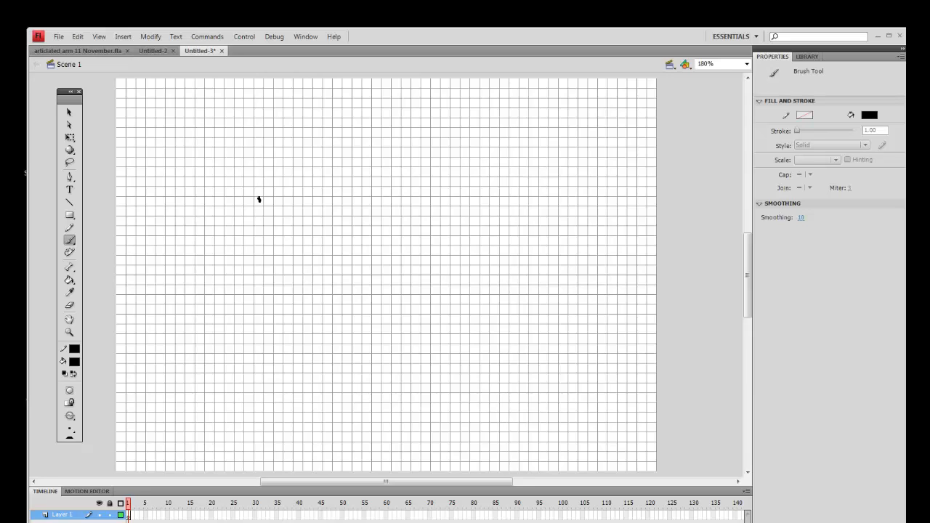
mouse_move(258, 199)
left_mouse_down()
mouse_move(237, 175)
mouse_move(205, 170)
mouse_move(188, 180)
mouse_move(178, 207)
mouse_move(249, 323)
mouse_move(308, 372)
mouse_move(589, 366)
mouse_move(540, 348)
mouse_move(566, 340)
mouse_move(584, 319)
mouse_move(533, 333)
mouse_move(545, 322)
mouse_move(548, 295)
mouse_move(531, 296)
mouse_move(521, 321)
mouse_move(540, 291)
mouse_move(518, 326)
mouse_move(404, 317)
mouse_move(341, 333)
mouse_move(313, 237)
mouse_move(262, 207)
left_mouse_up()
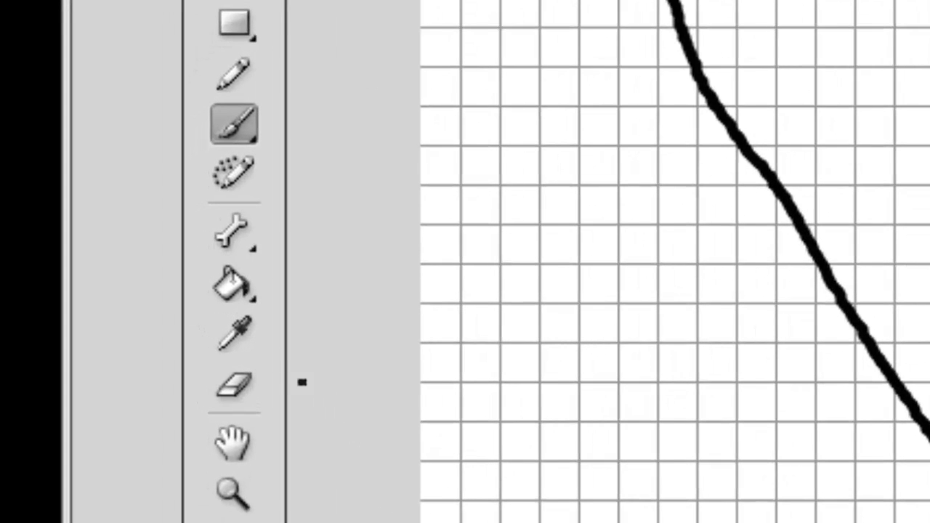
- Fill the inside of the arm outline with the Paint Bucket tool
left_click(226, 284)
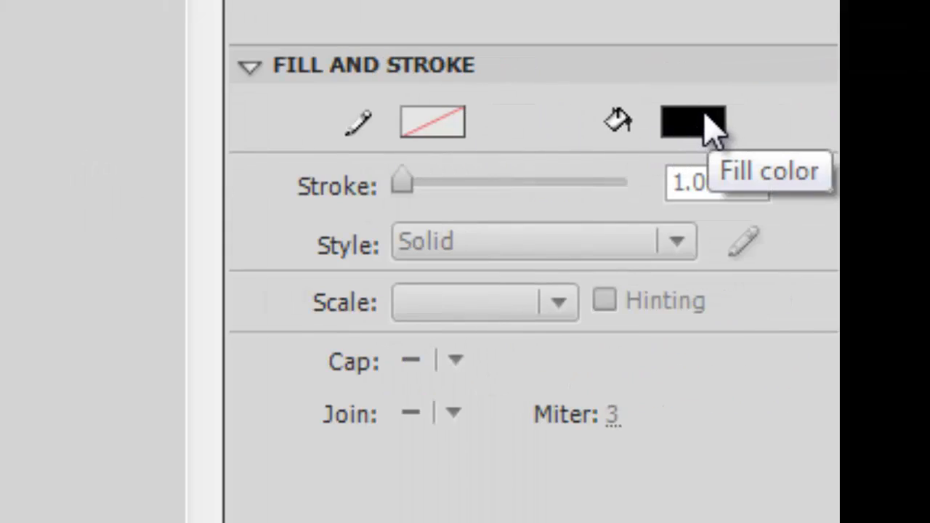
left_click(710, 128)
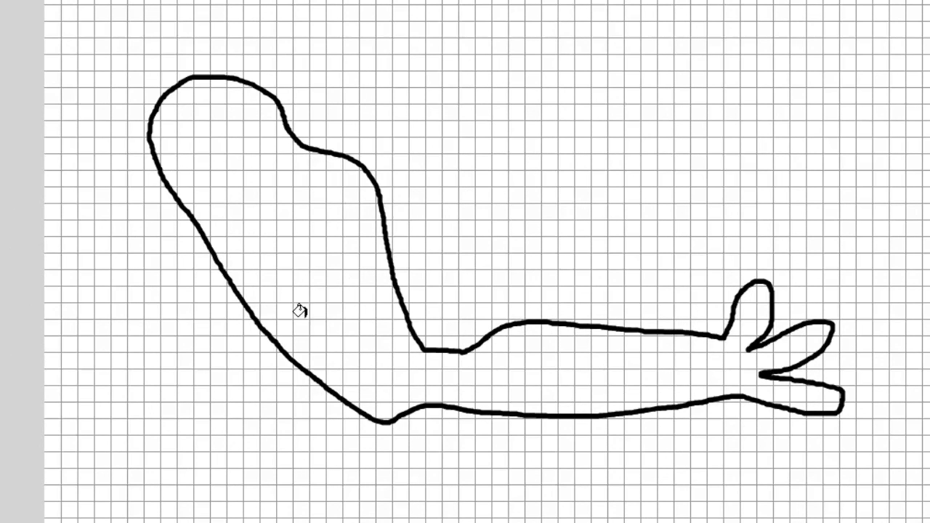
left_click(319, 292)
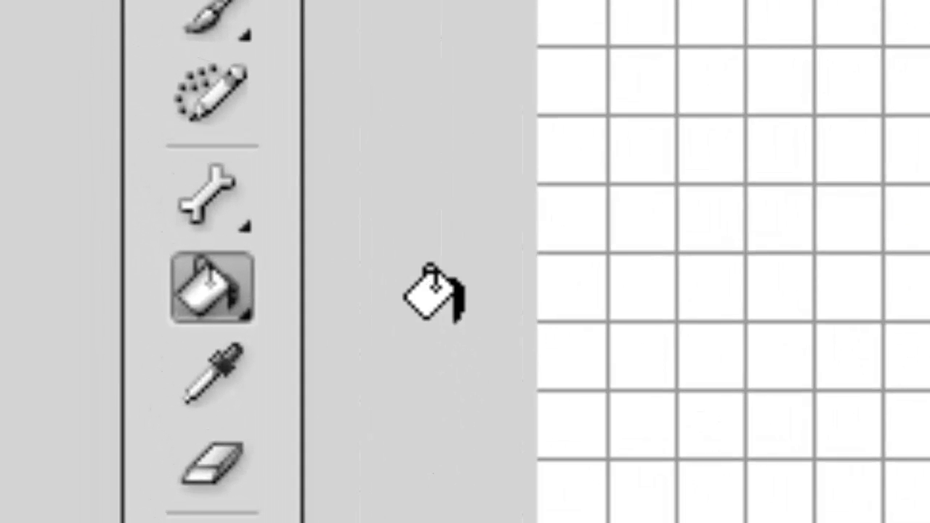
- Select the Bone Tool from its tool group, which also holds the Bind Tool
left_click(216, 207)
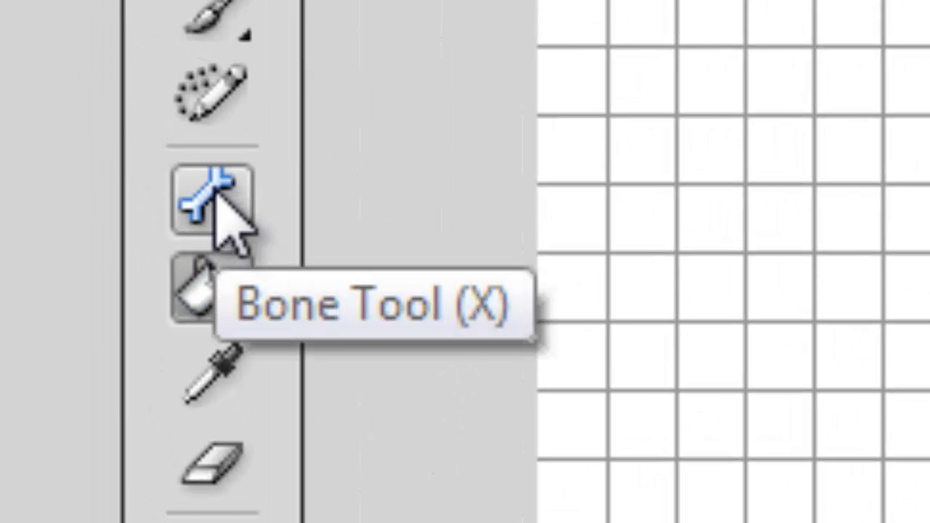
left_click(249, 222)
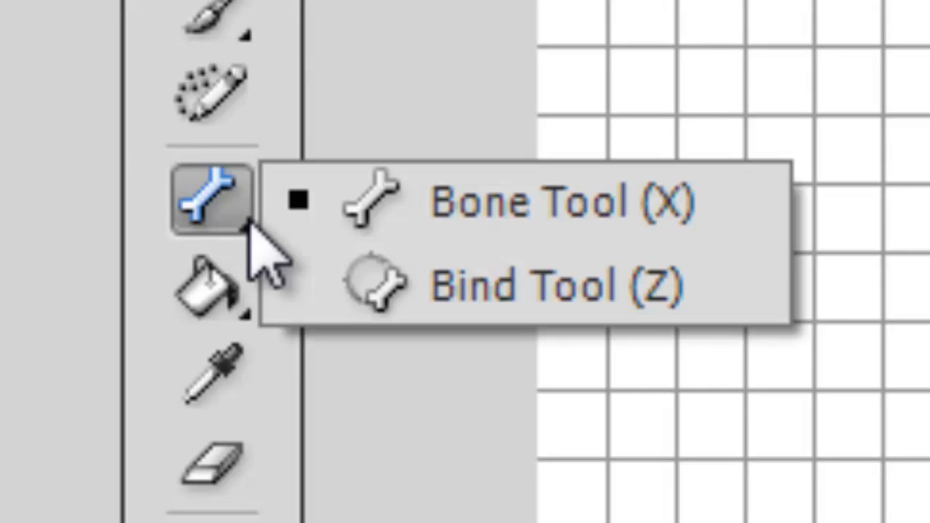
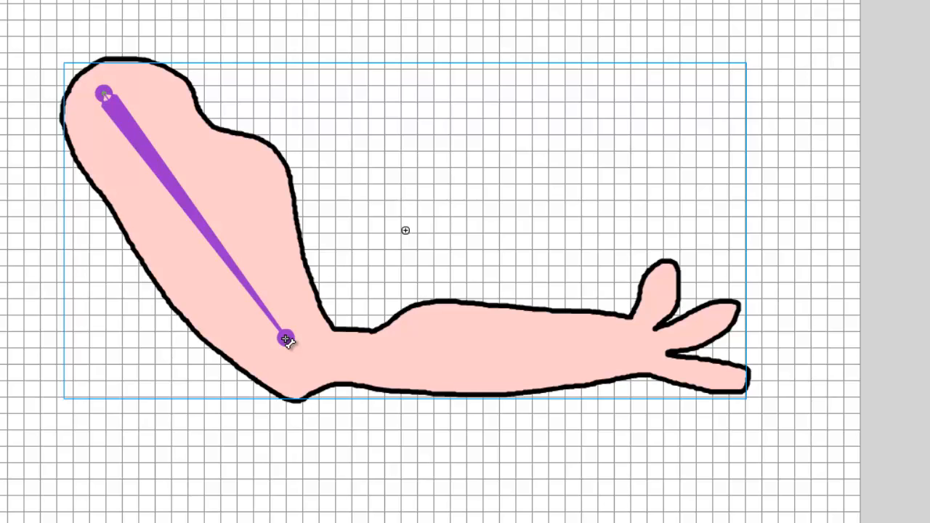
- Add a forearm bone from the elbow joint to the wrist with the Bone Tool
left_click_drag(285, 340, 286, 338)
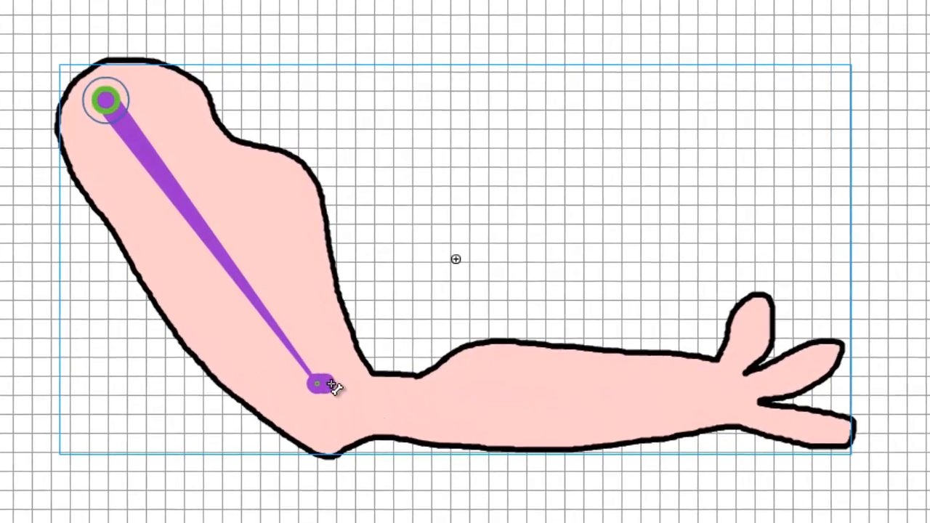
left_click_drag(288, 338, 564, 359)
left_click_drag(683, 436, 746, 427)
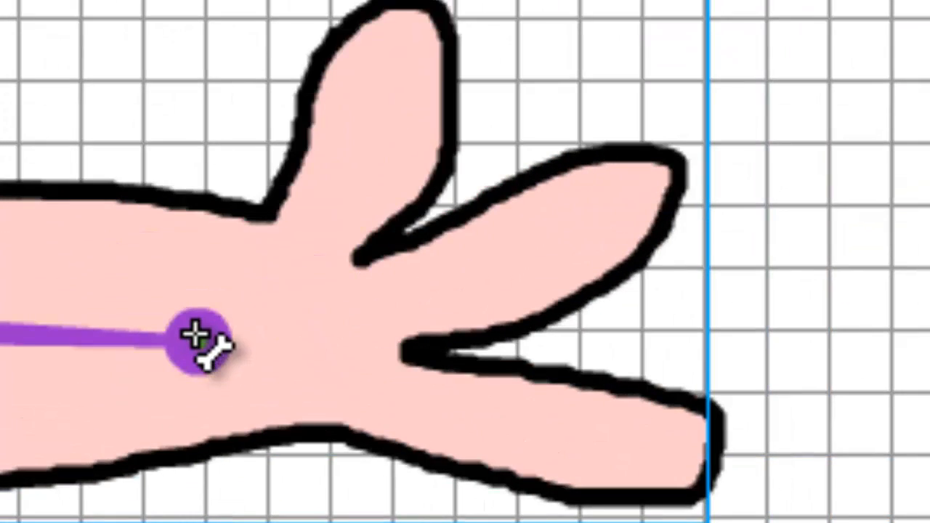
- Add three finger bones branching from the wrist joint, one into each finger of the hand
left_click_drag(195, 334, 385, 94)
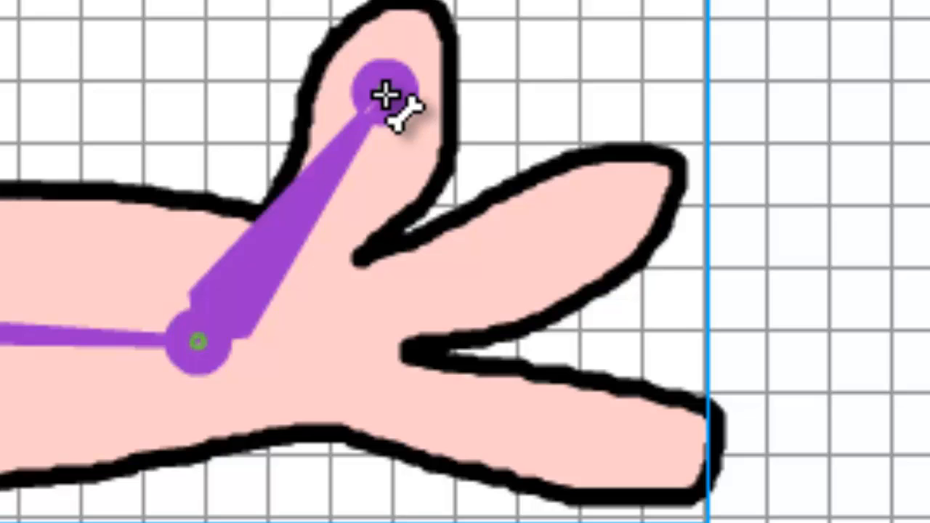
left_click_drag(385, 94, 384, 96)
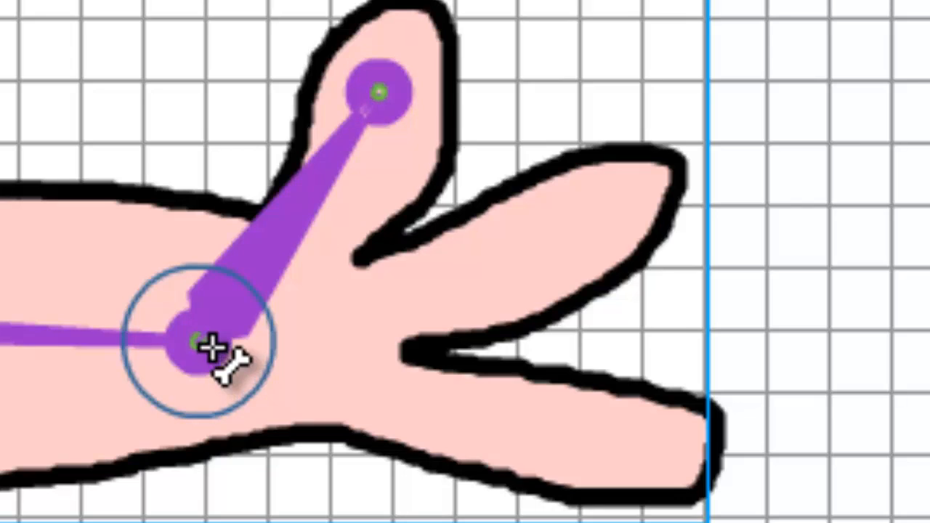
left_click_drag(202, 338, 580, 232)
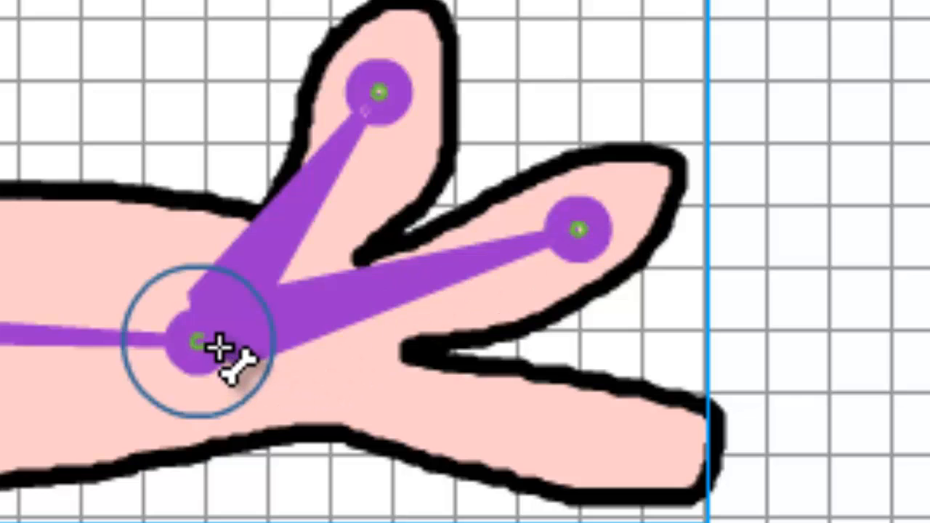
left_click_drag(249, 339, 590, 436)
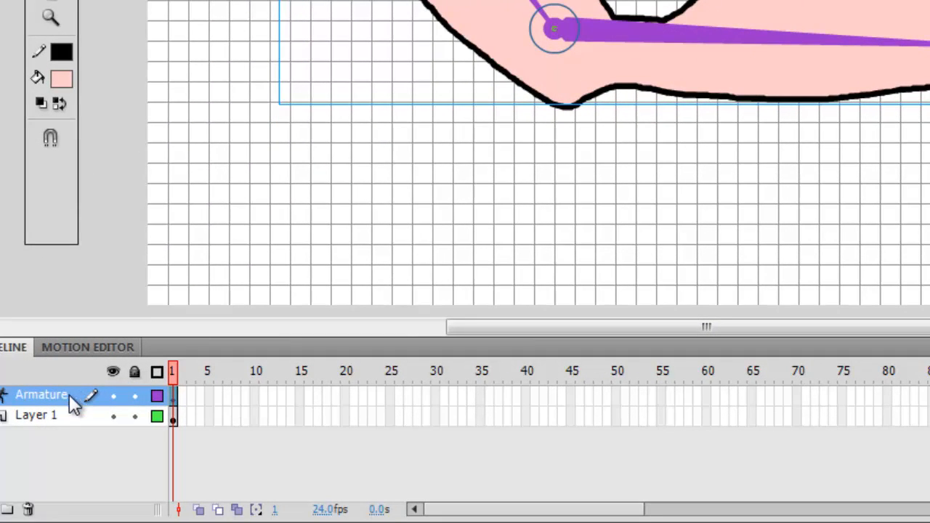
- Insert a pose at frame 20 of the armature layer
left_click(345, 397)
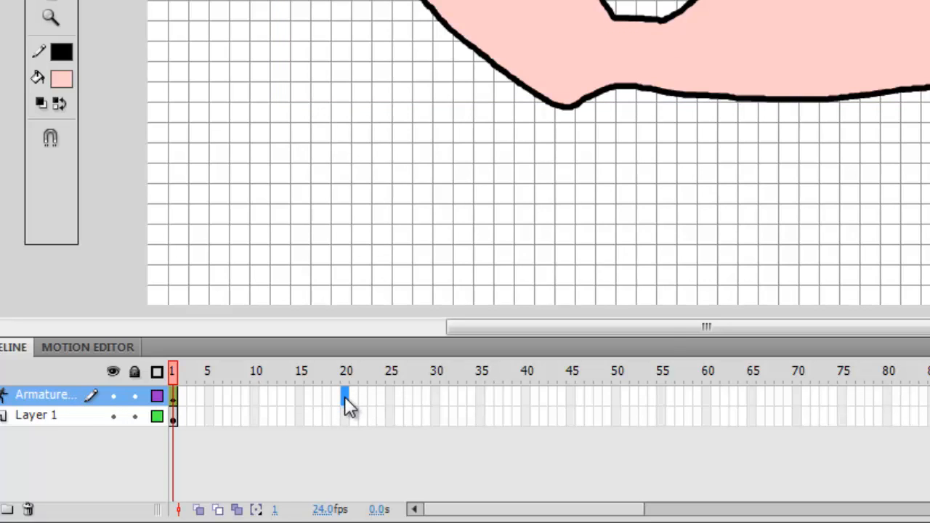
right_click(346, 401)
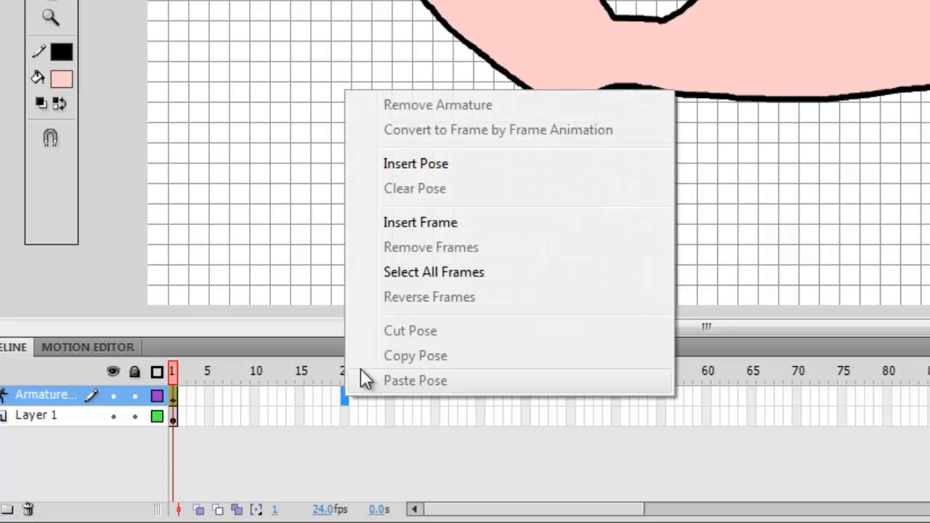
left_click(409, 166)
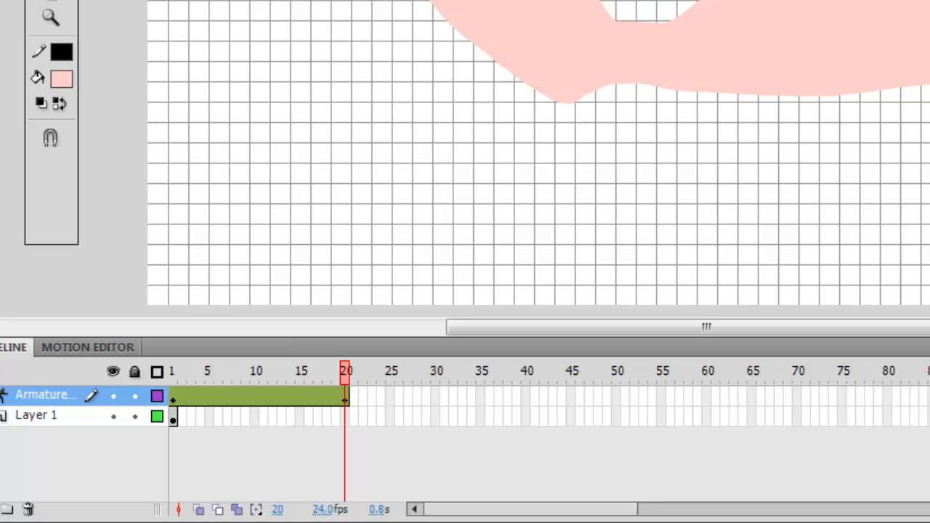
left_click(836, 29)
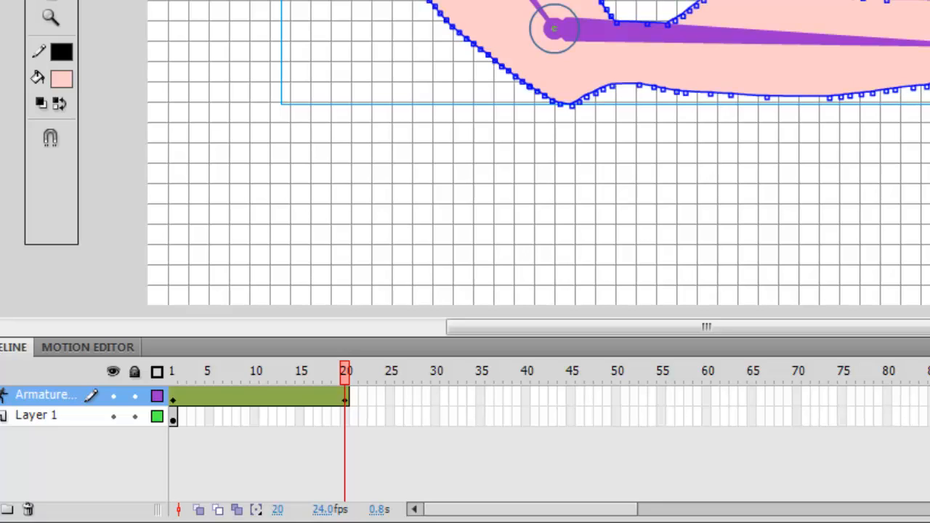
- Undo the pose insertion and recent changes on the armature layer
key("ctrl+z")
key("ctrl+z")
key("ctrl+z")
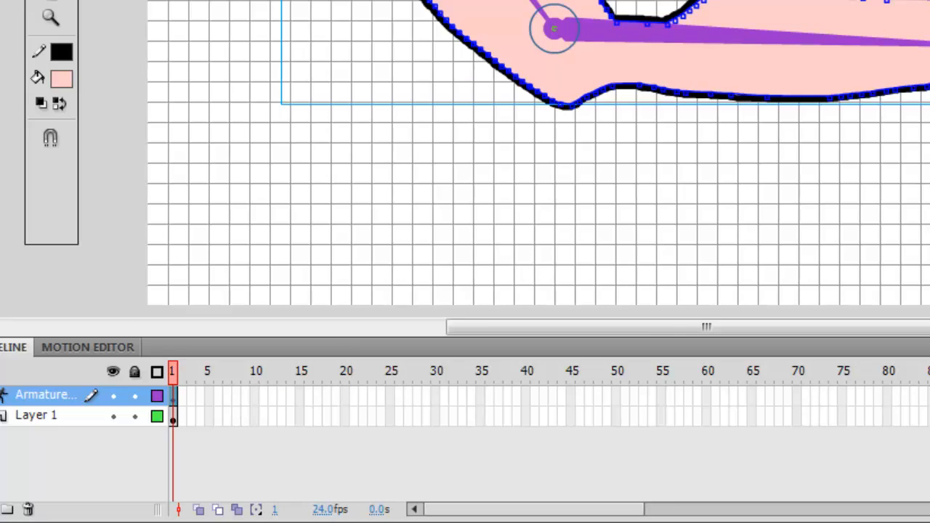
key("ctrl+z")
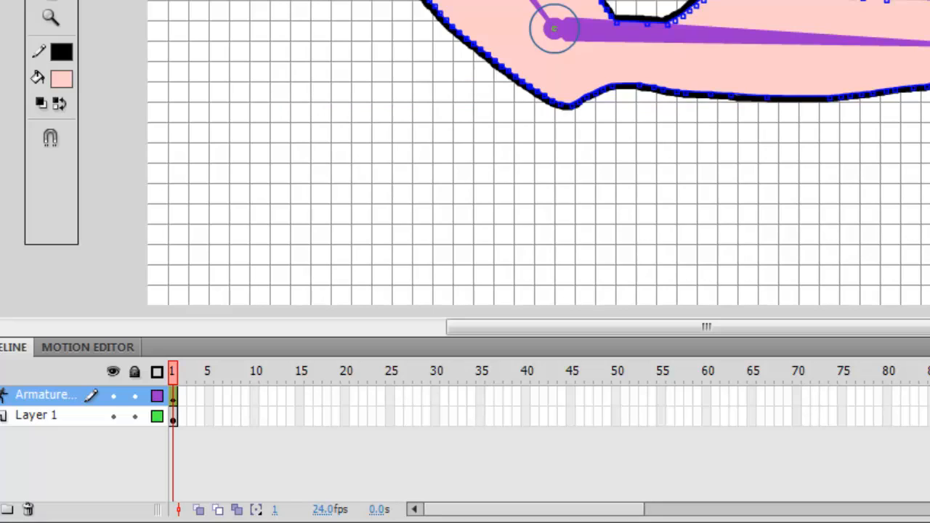
key("ctrl+z")
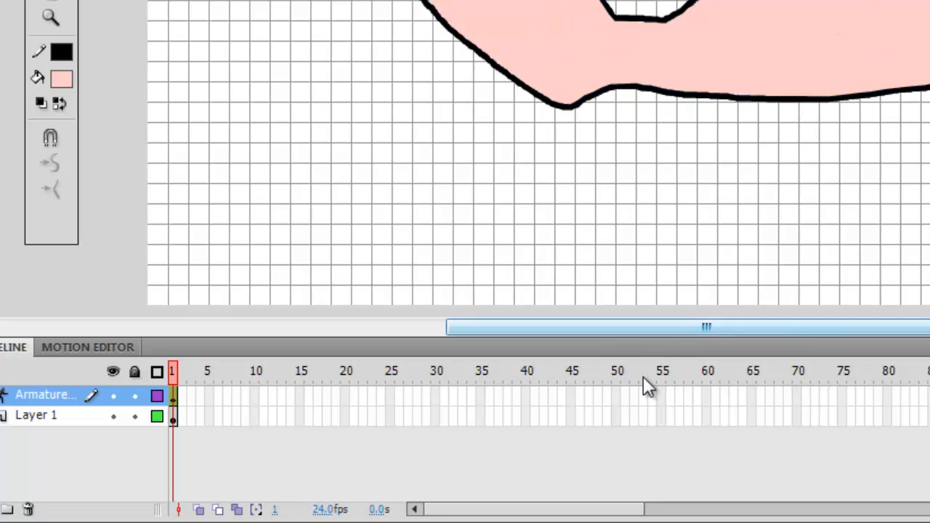
- Extend the armature layer to frame 80 by inserting frames
right_click(888, 399)
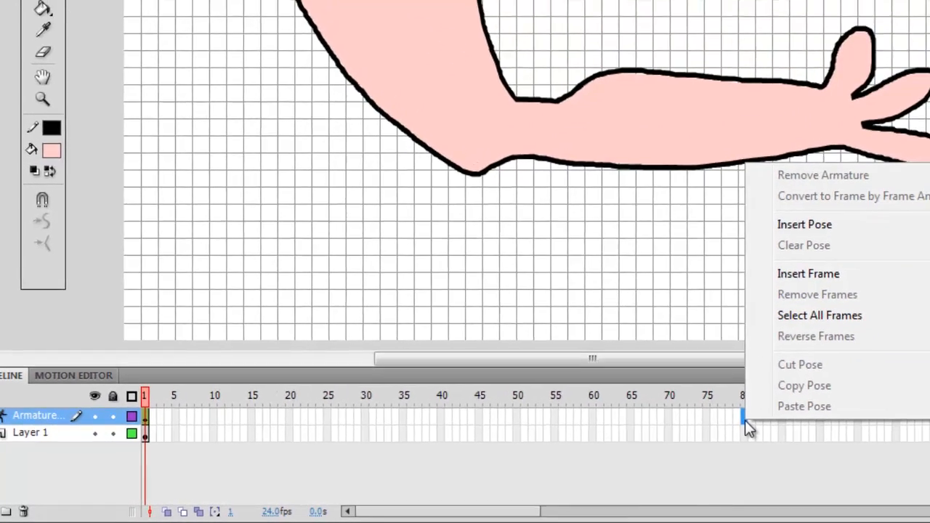
left_click(781, 275)
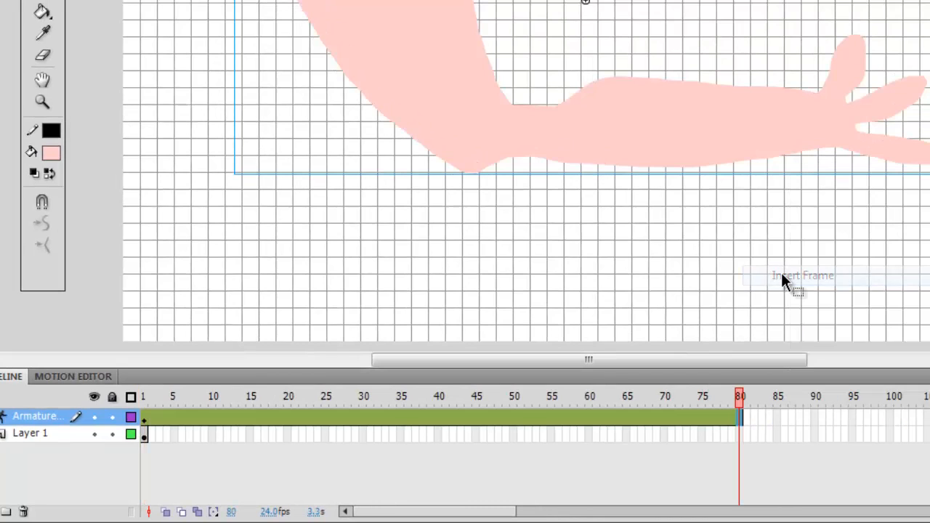
- Scrub through the armature layer's frames back to frame 1
left_click(628, 419)
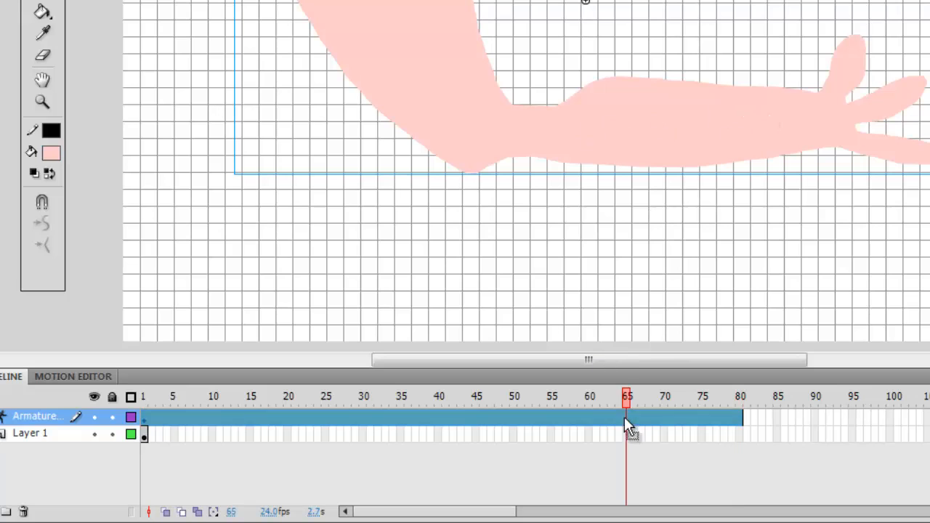
left_click(544, 417)
left_click(437, 417)
left_click(341, 418)
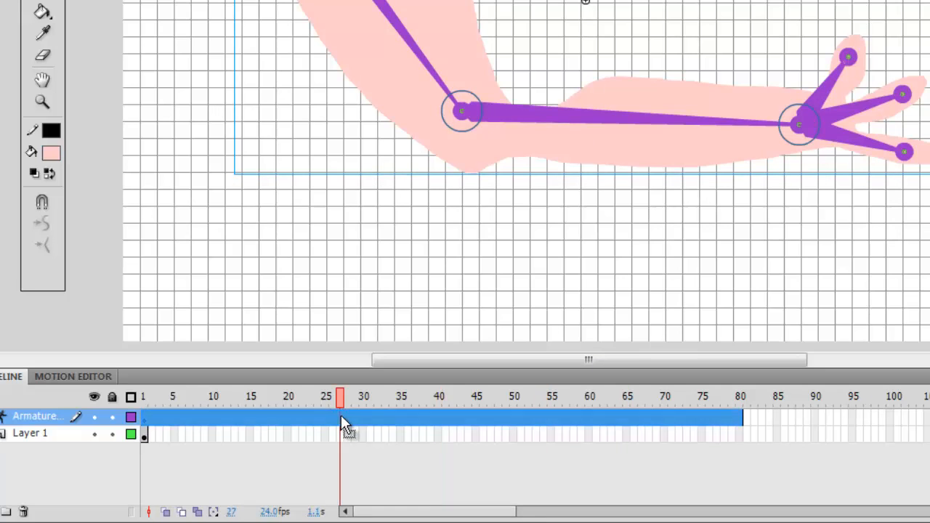
left_click(272, 419)
left_click(219, 418)
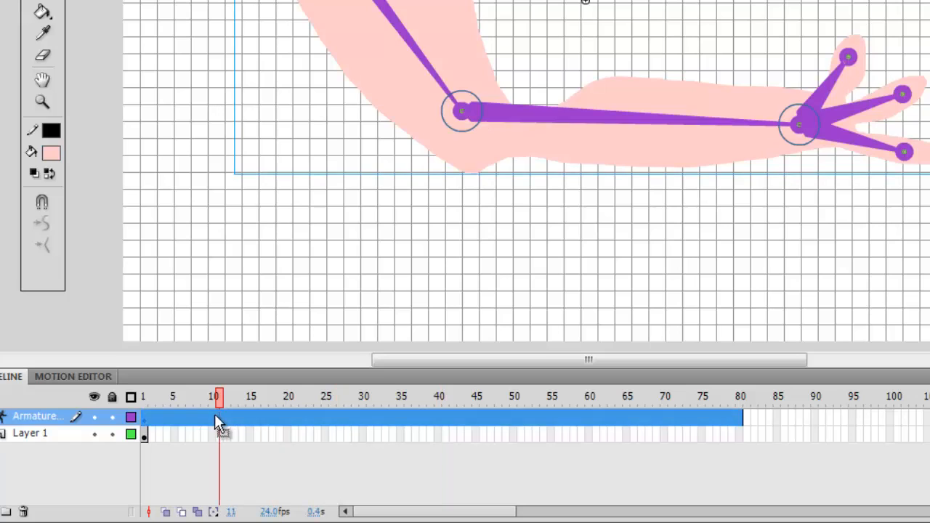
left_click(175, 419)
left_click(148, 420)
left_click(143, 425)
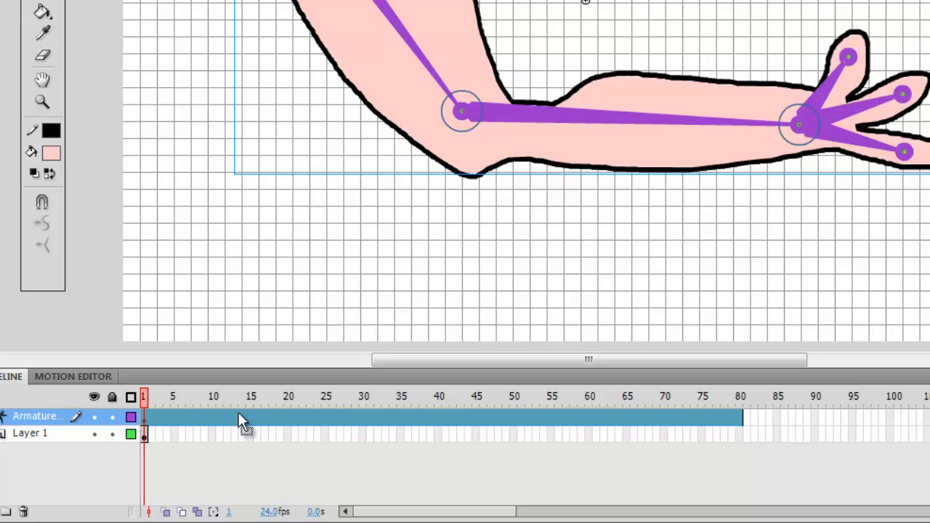
- Insert poses at frames 20 and 40 of the armature layer
left_click(286, 419)
right_click(286, 420)
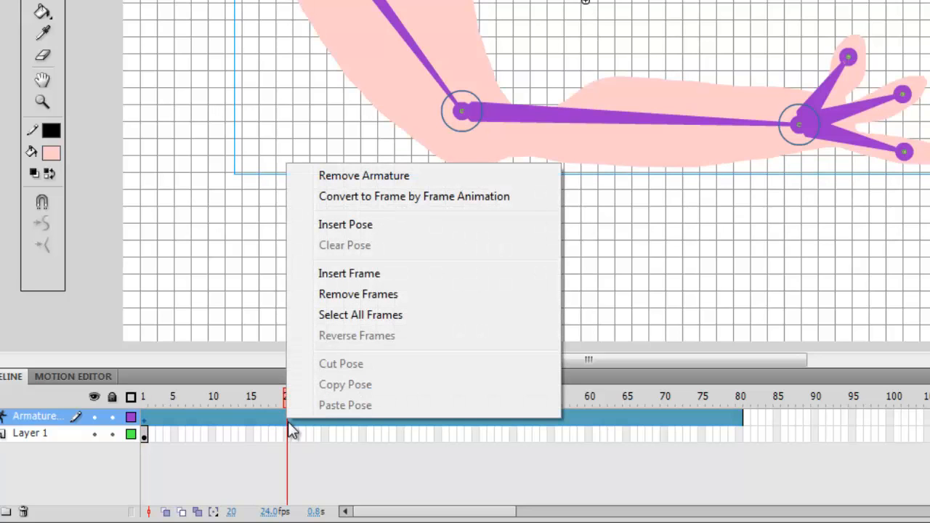
left_click(347, 224)
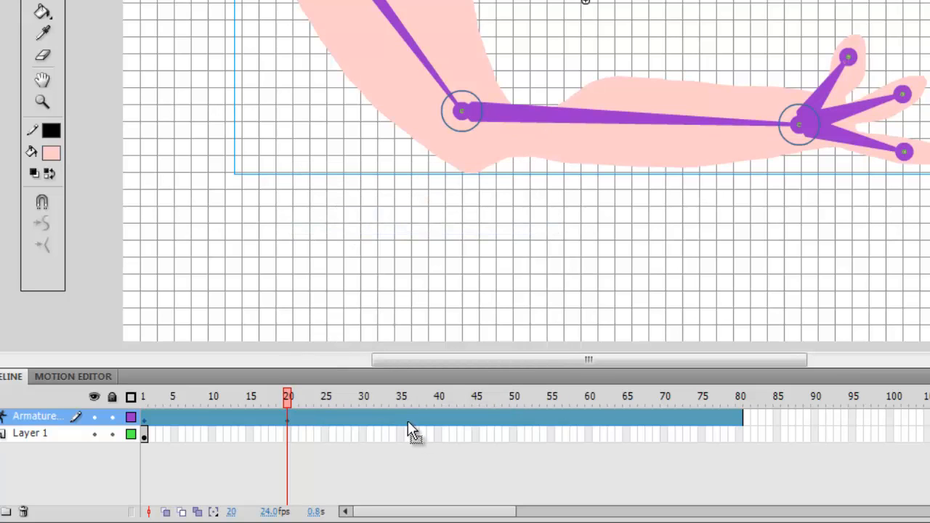
left_click(438, 419)
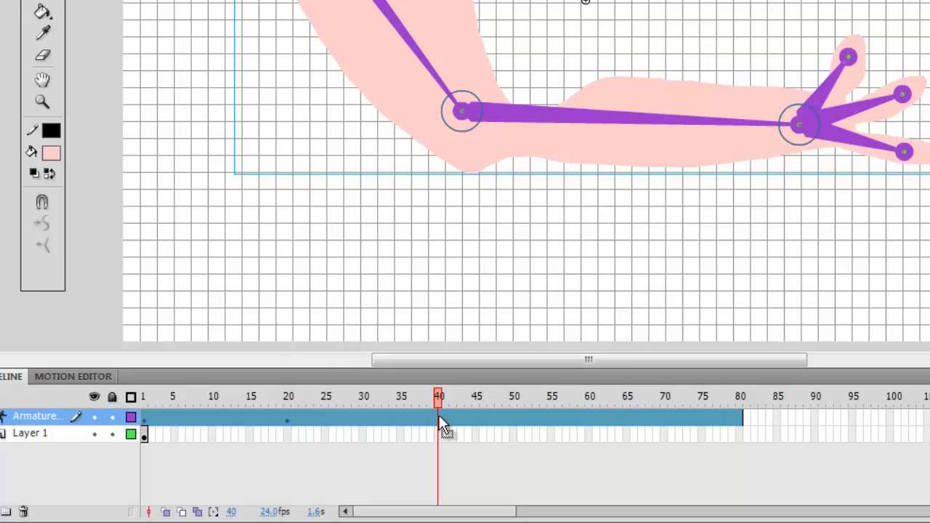
right_click(439, 415)
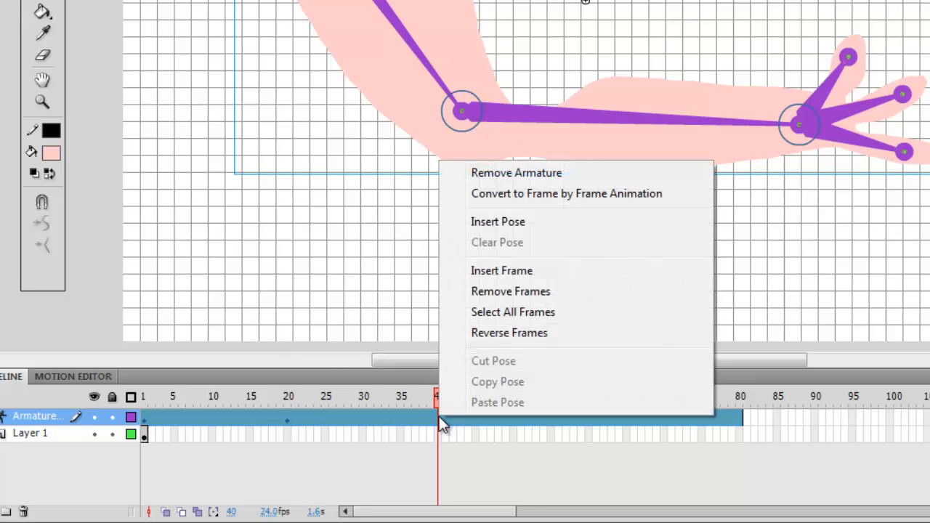
left_click(493, 220)
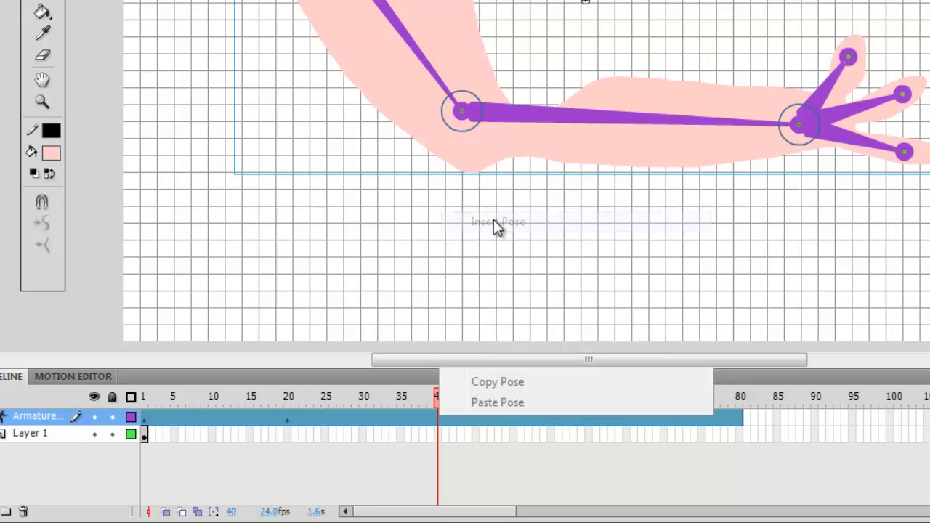
- Insert poses at frames 60 and 80 of the armature layer
left_click(590, 414)
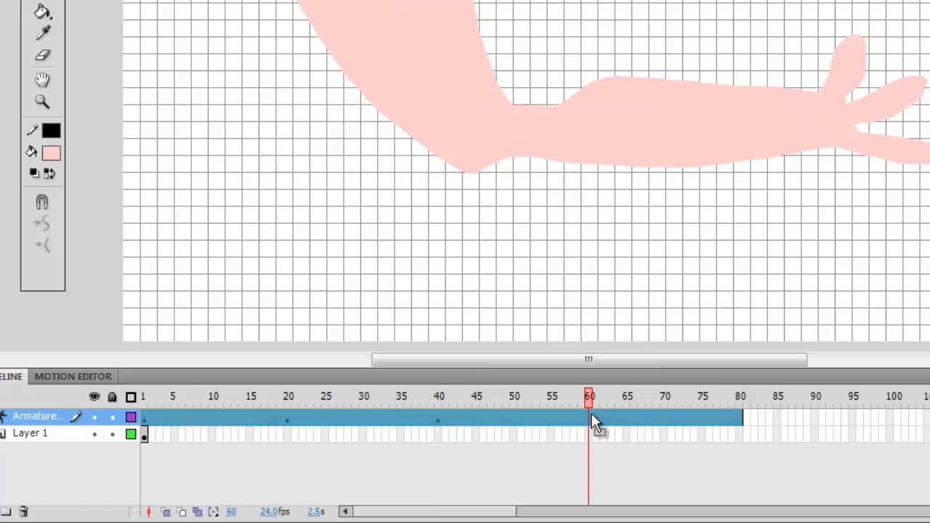
right_click(590, 414)
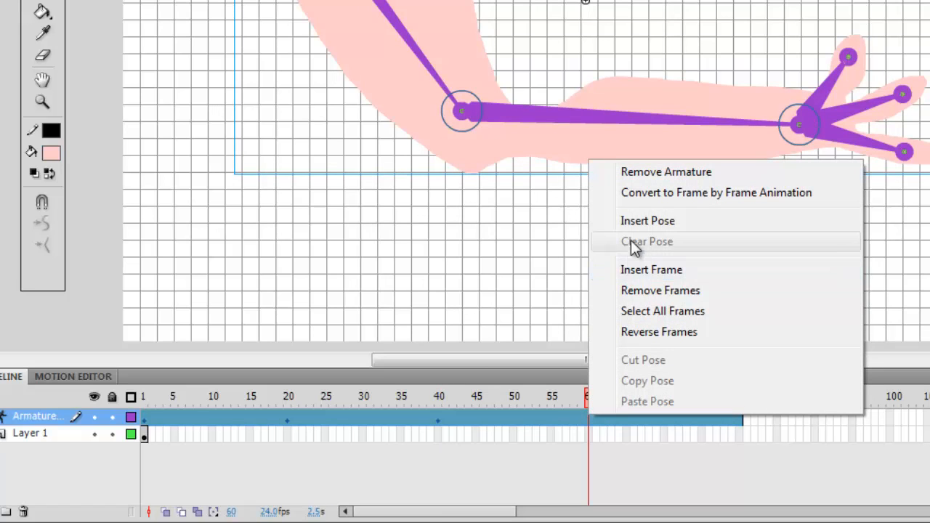
left_click(631, 221)
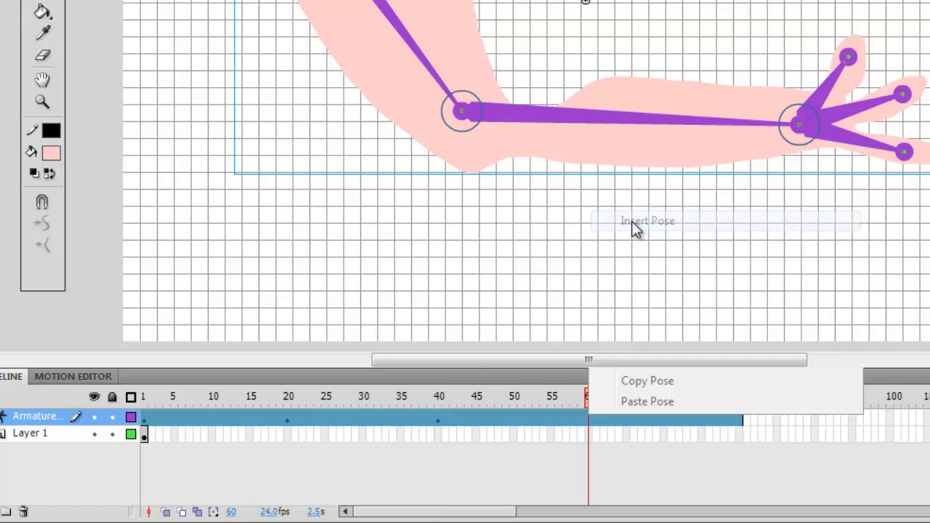
left_click(739, 416)
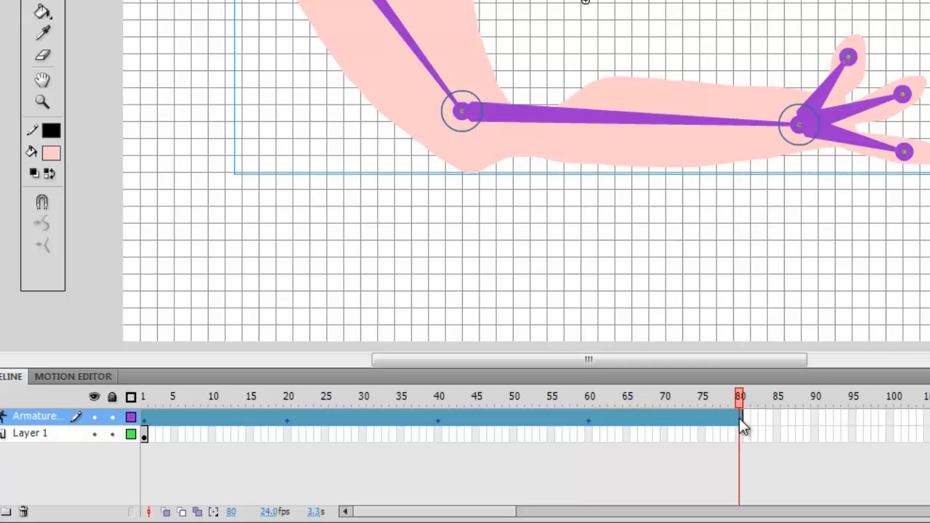
right_click(739, 417)
left_click(786, 221)
- Move the playhead to frame 60 and bend the arm by dragging the elbow and wrist joints into a new pose
mouse_move(441, 423)
left_mouse_down()
mouse_move(563, 435)
mouse_move(592, 418)
left_mouse_up()
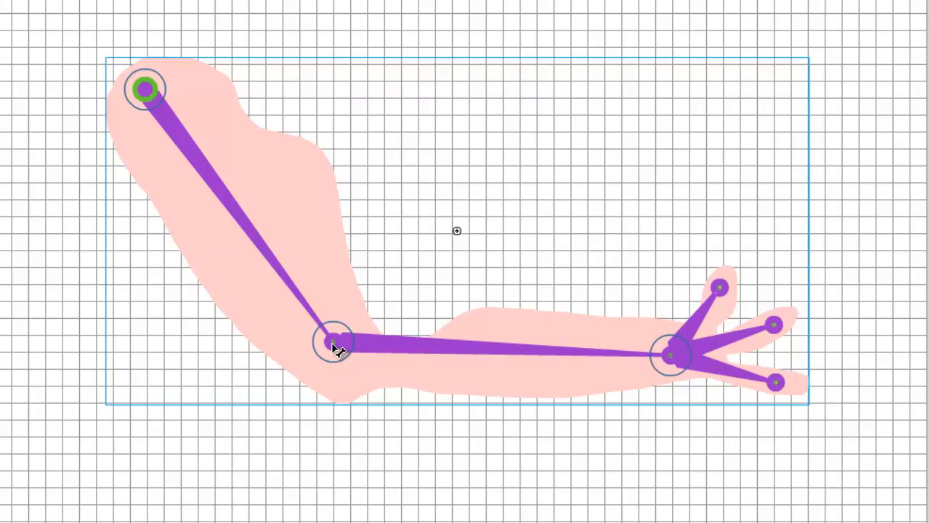
left_click_drag(336, 349, 354, 231)
left_click_drag(388, 192, 366, 239)
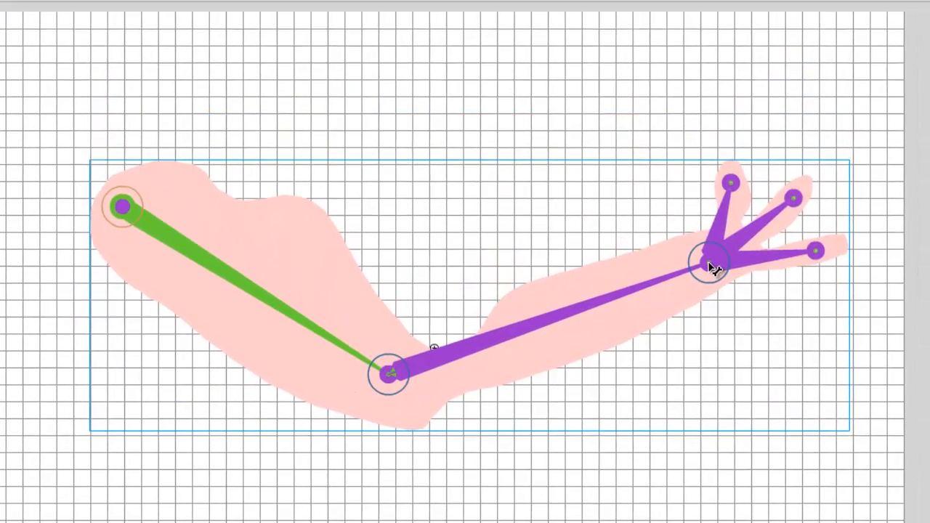
left_click_drag(714, 269, 503, 359)
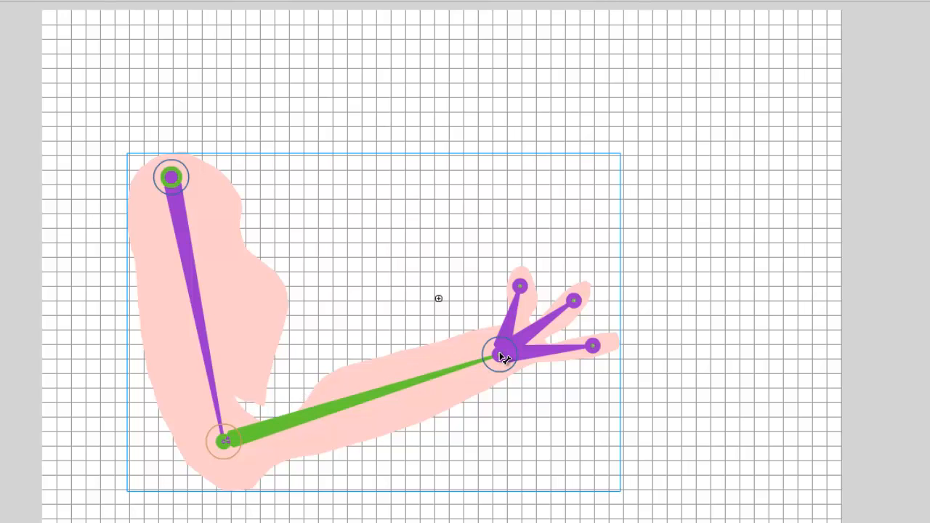
- Drag the wrist lower to stretch the forearm downward, and flex one finger bone up and back down
left_click_drag(505, 358, 573, 480)
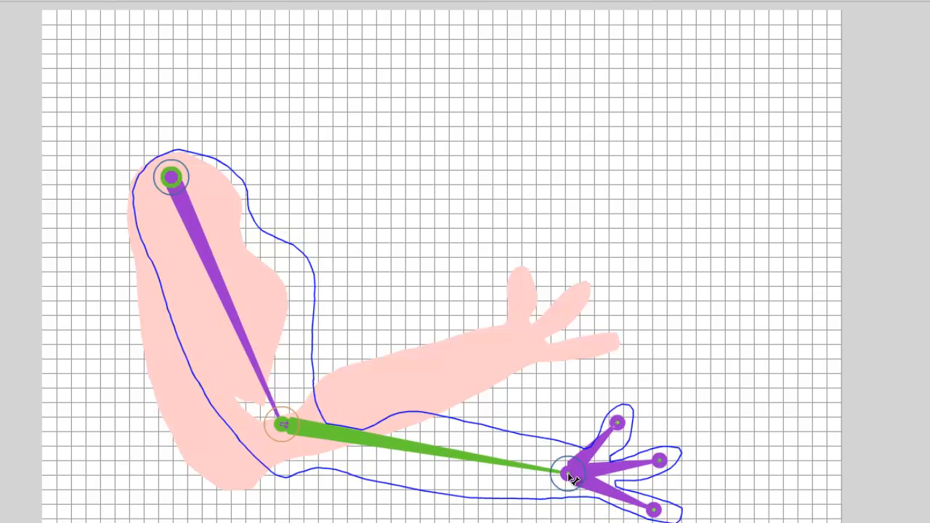
left_click_drag(573, 480, 572, 476)
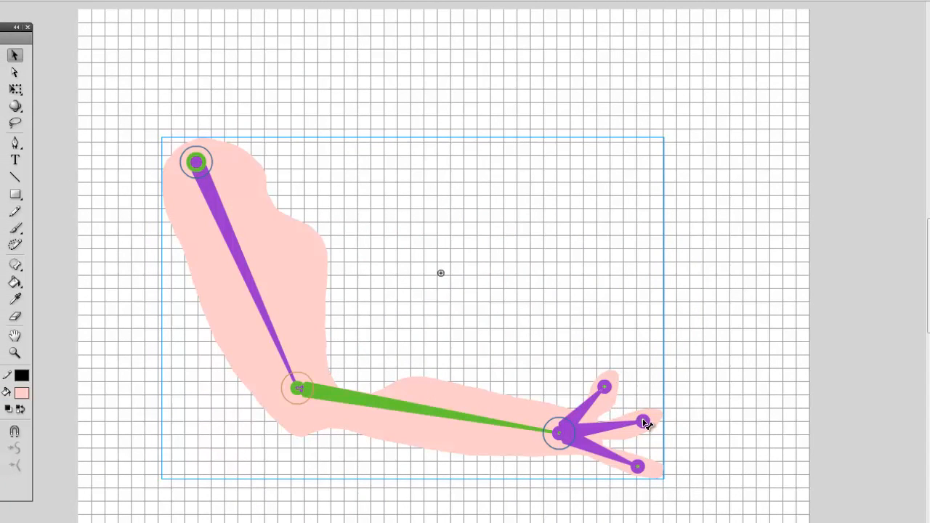
left_click_drag(645, 424, 567, 353)
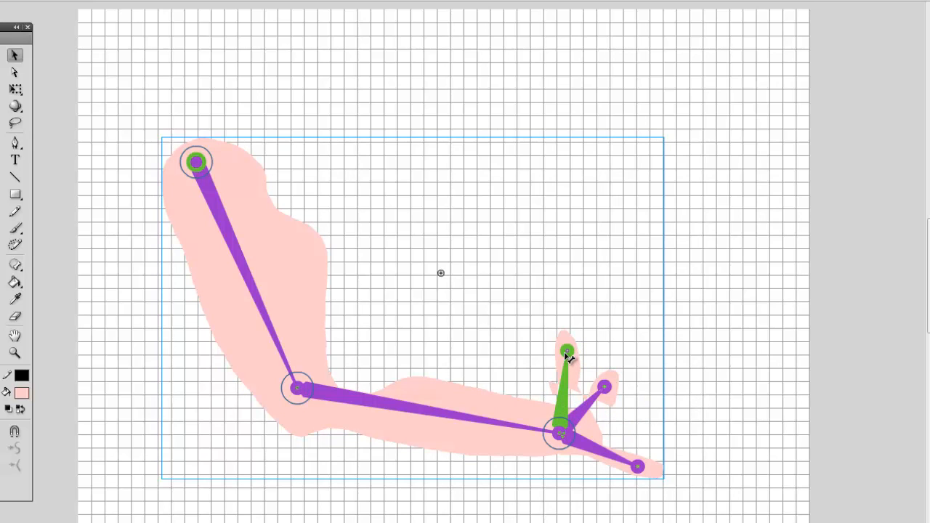
left_click_drag(567, 354, 642, 418)
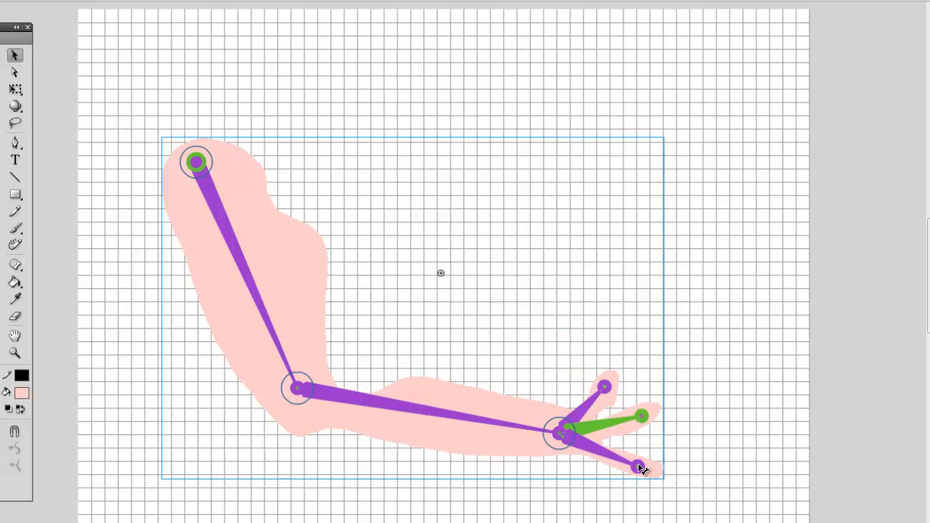
- Nudge the two lower finger bones slightly to refine the hand pose
left_click_drag(641, 468, 649, 452)
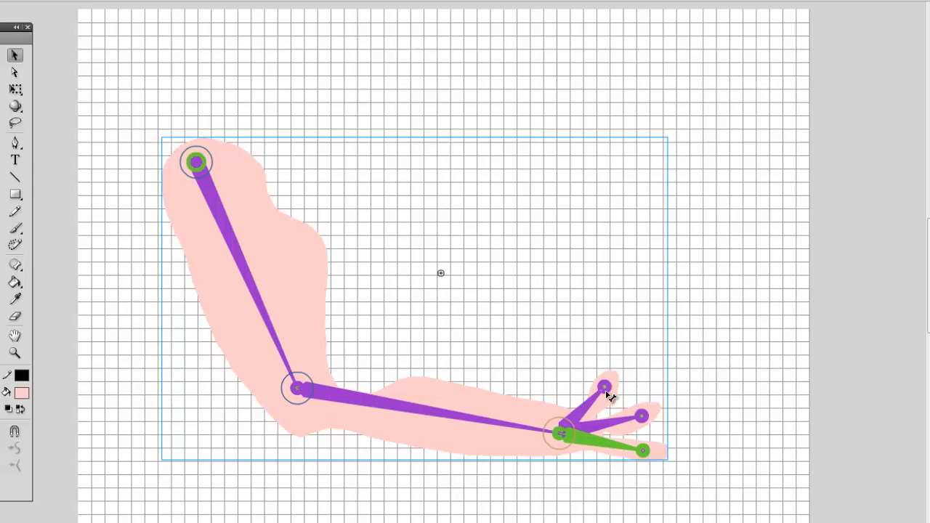
mouse_move(610, 393)
left_mouse_down()
mouse_move(608, 382)
mouse_move(615, 387)
left_mouse_up()
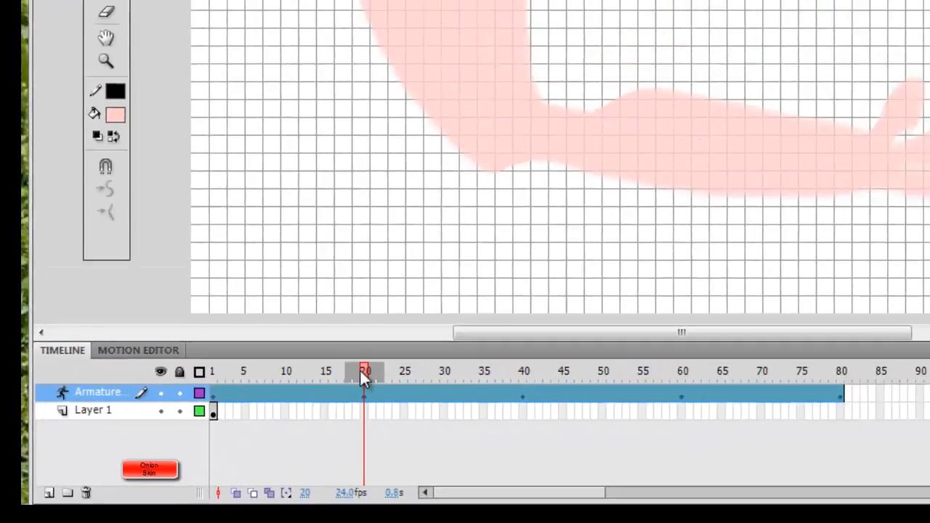
- Move the playhead to frame 40, swing the elbow down and raise the wrist high into a new pose
left_click_drag(637, 257, 625, 256)
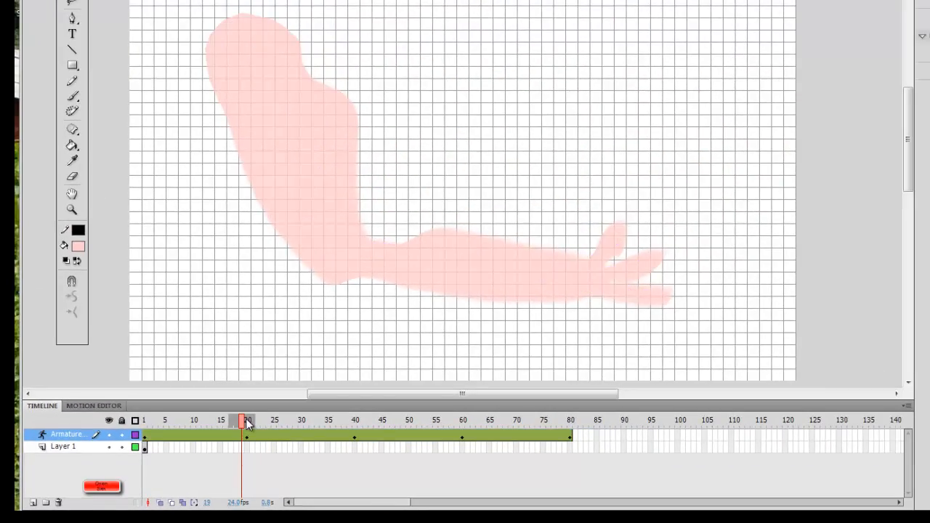
left_click_drag(247, 425, 355, 420)
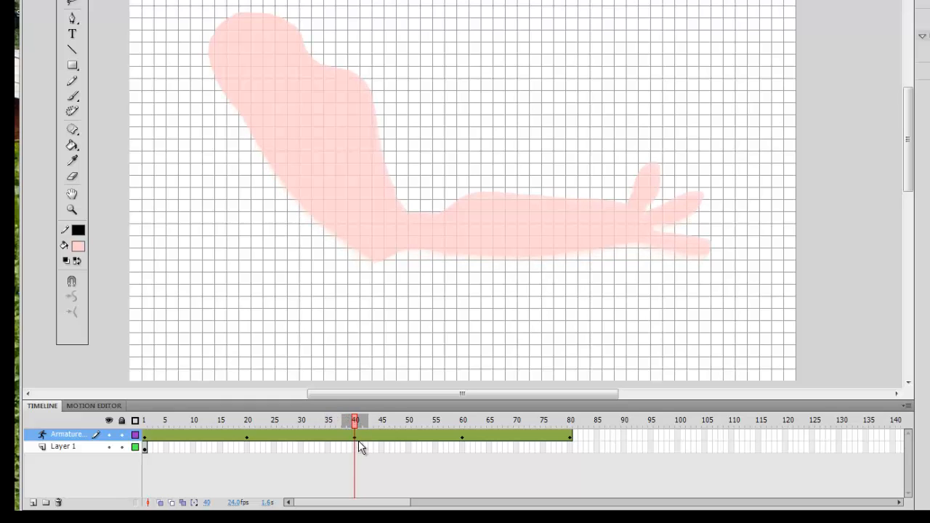
left_click(356, 439)
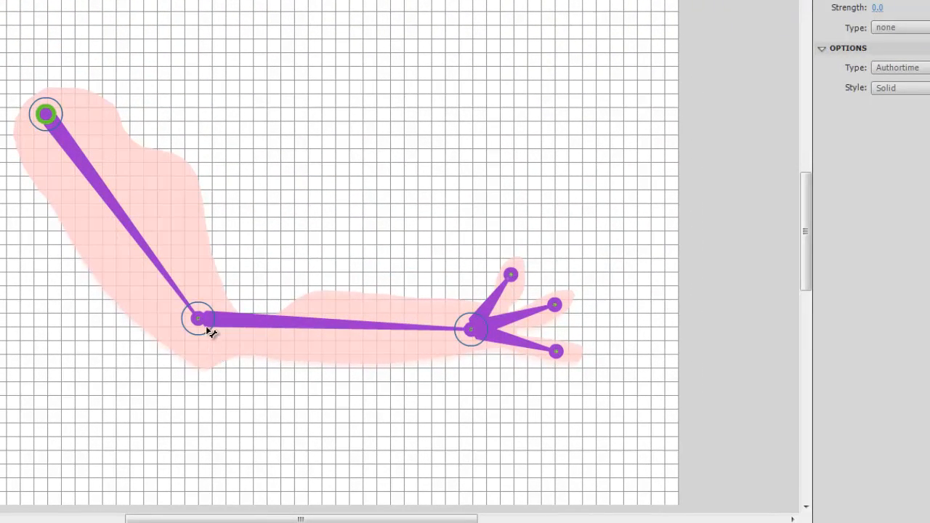
left_click_drag(199, 325, 59, 365)
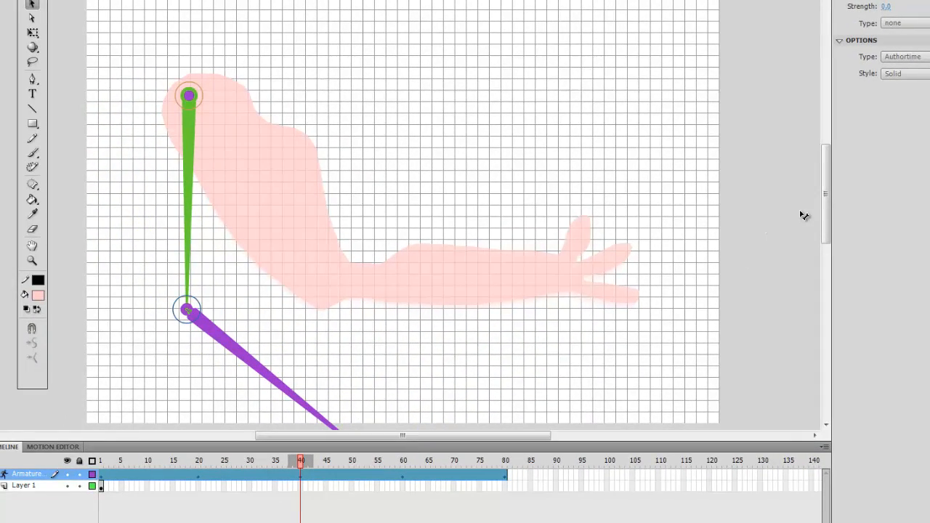
left_click_drag(828, 230, 831, 243)
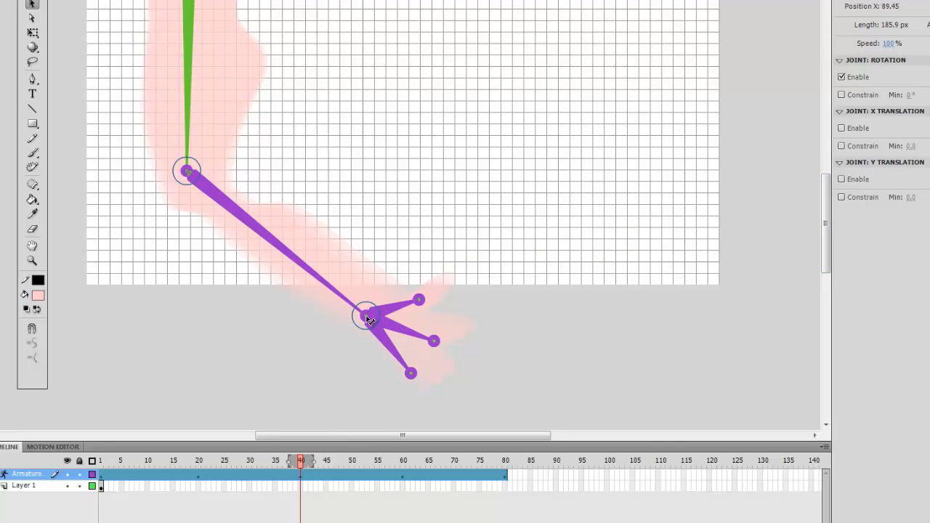
left_click_drag(369, 320, 390, 70)
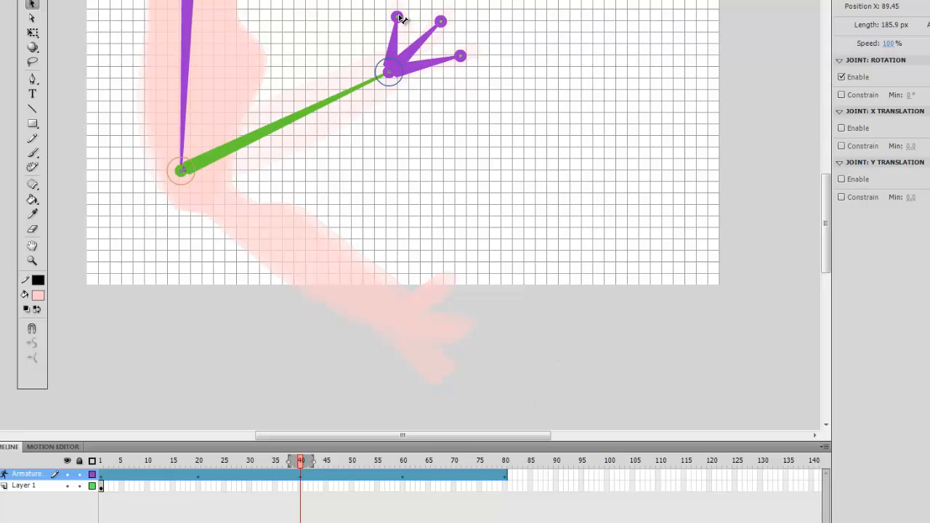
- Rotate the three finger bones to spread the fingers apart in this pose
left_click_drag(398, 16, 378, 16)
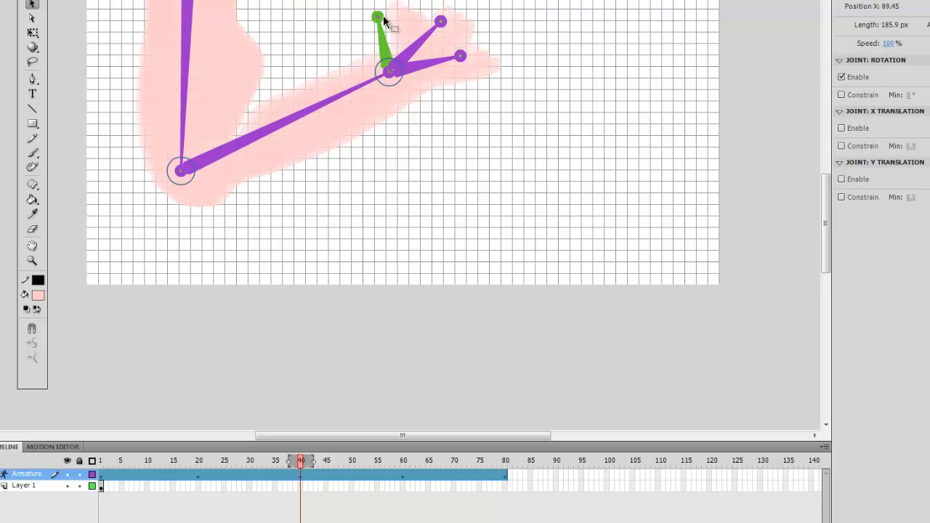
left_click(431, 16)
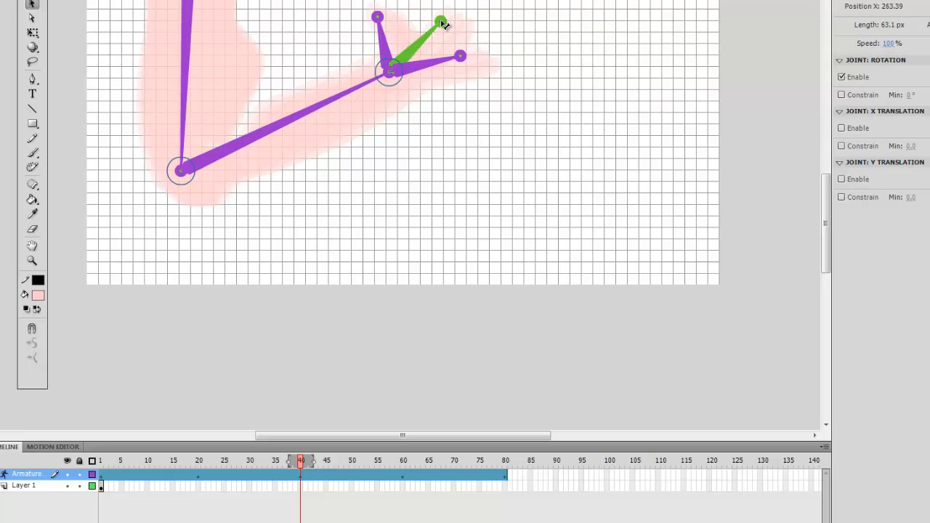
left_click_drag(441, 22, 433, 13)
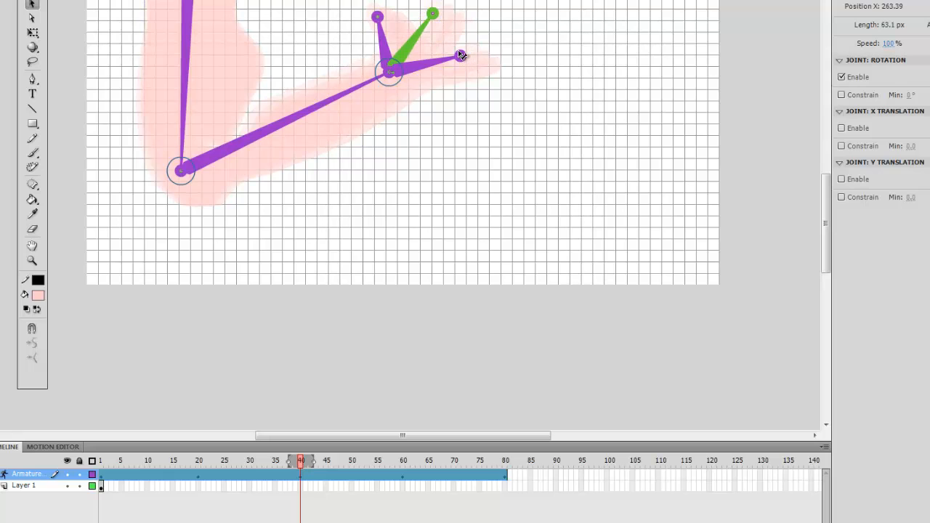
left_click(460, 46)
left_click_drag(465, 48, 458, 41)
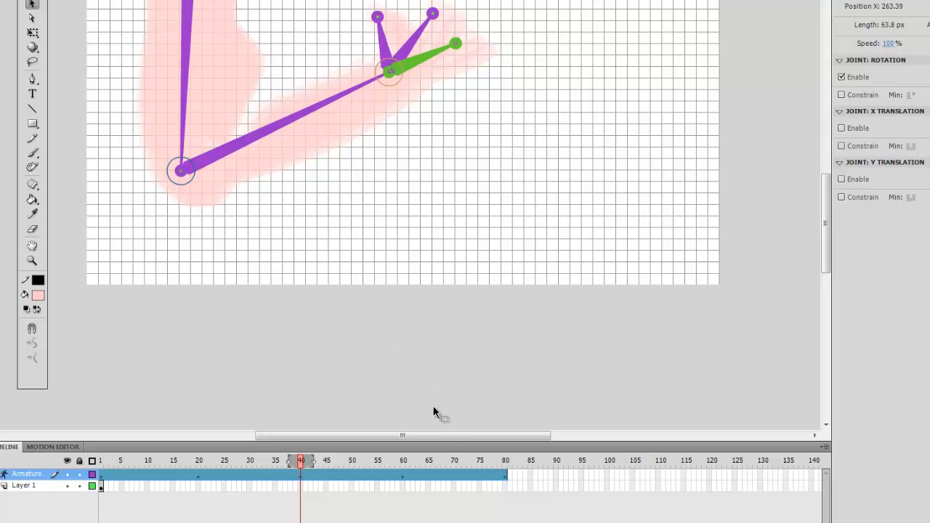
- Select frame 60, try raising the elbow and wrist, then drag them back to roughly the bent-arm pose
left_click(403, 478)
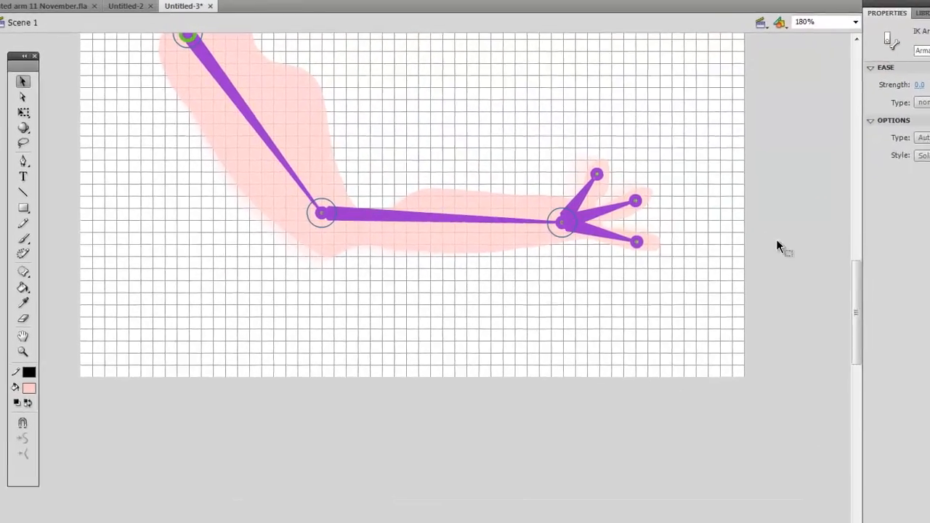
left_click_drag(856, 298, 856, 305)
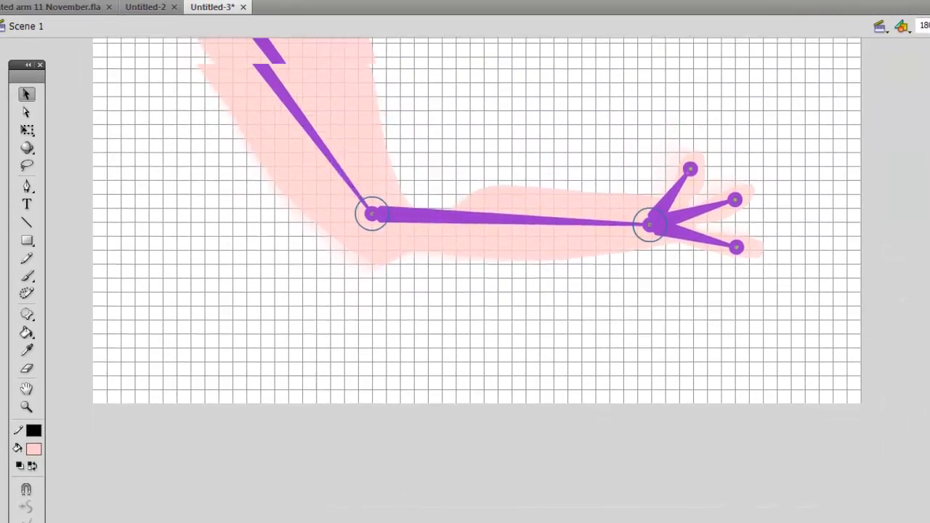
left_click_drag(929, 396, 929, 357)
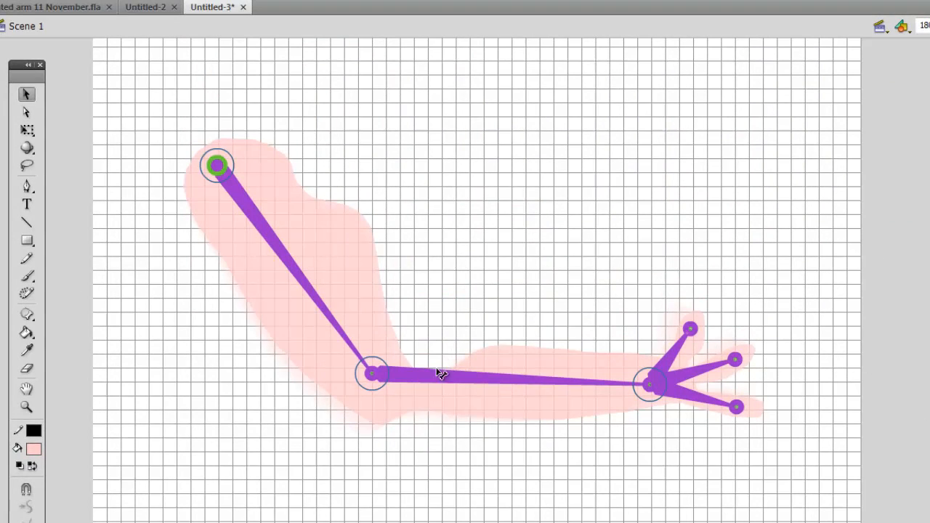
left_click_drag(370, 373, 485, 270)
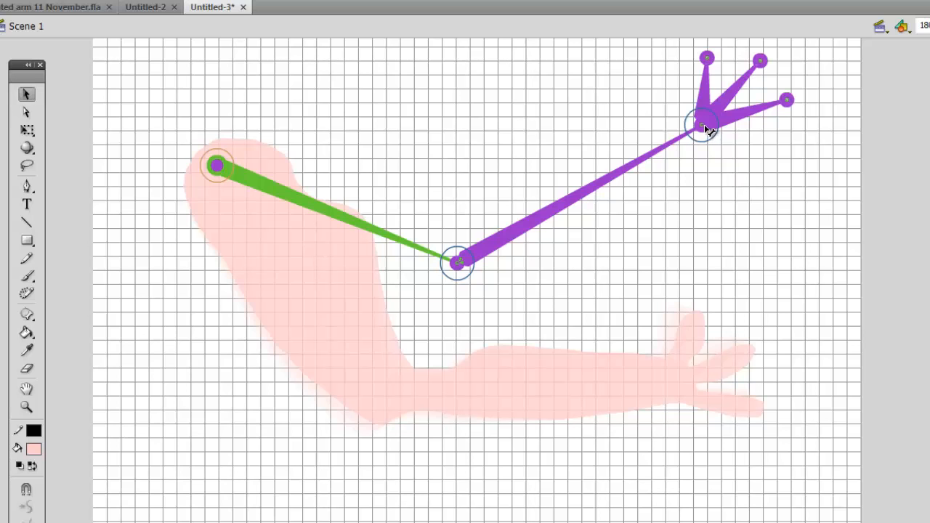
left_click_drag(708, 129, 737, 166)
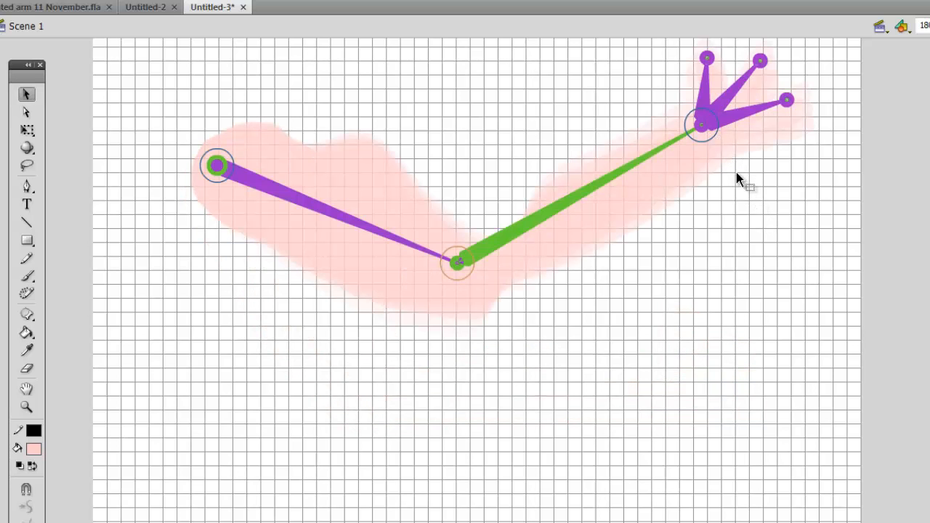
left_click_drag(703, 127, 748, 298)
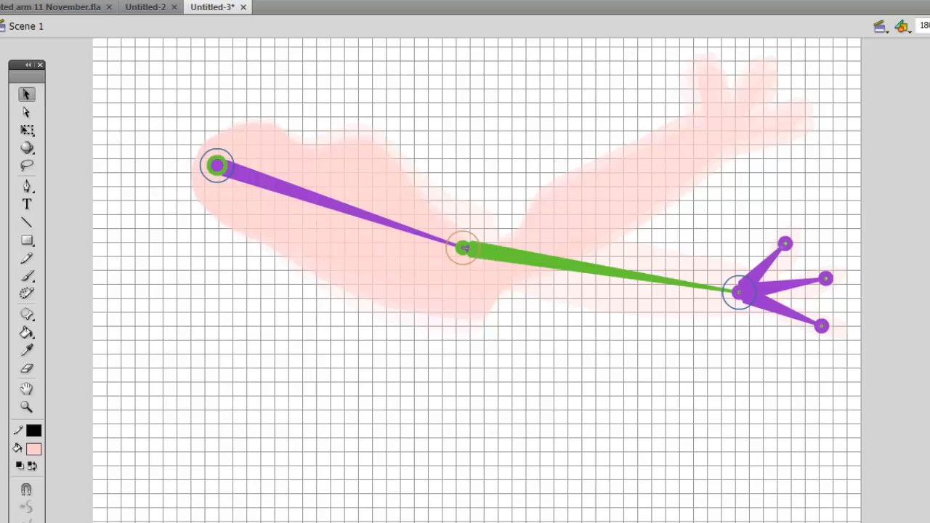
left_click_drag(465, 248, 382, 389)
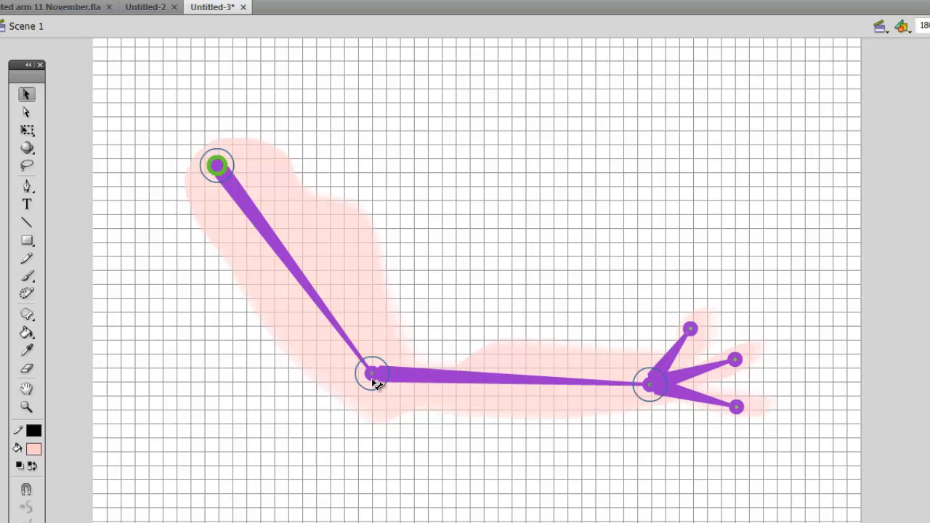
left_click_drag(375, 379, 356, 385)
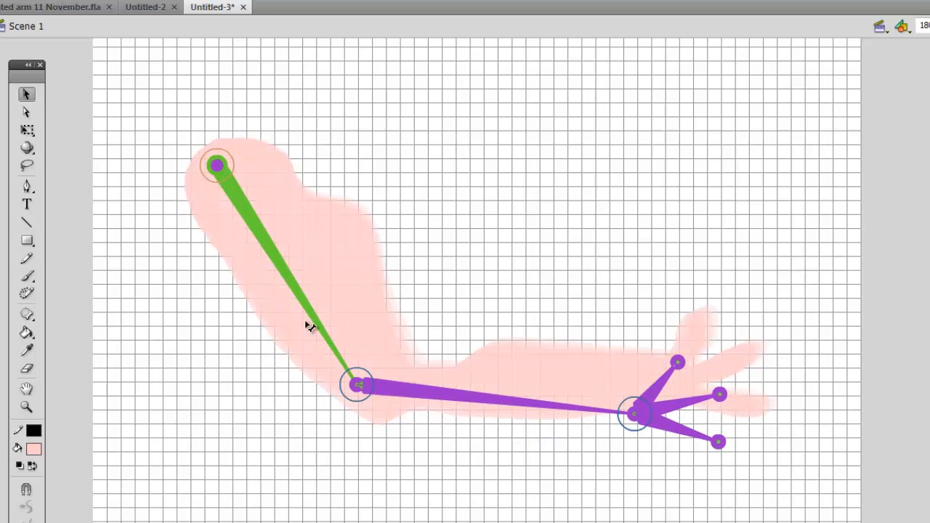
- Pose the arm with the upper arm level with the shoulder and the forearm and hand pointing upward
left_click(220, 164)
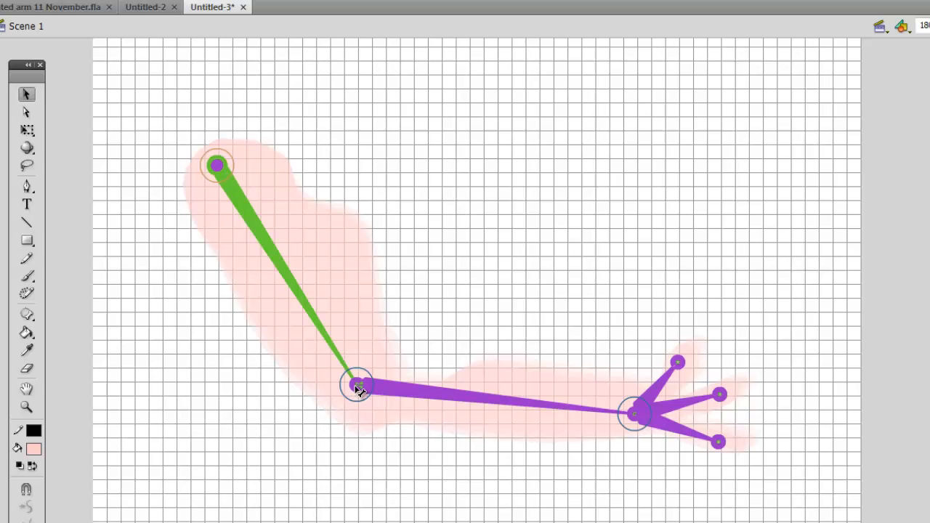
left_click_drag(358, 389, 475, 181)
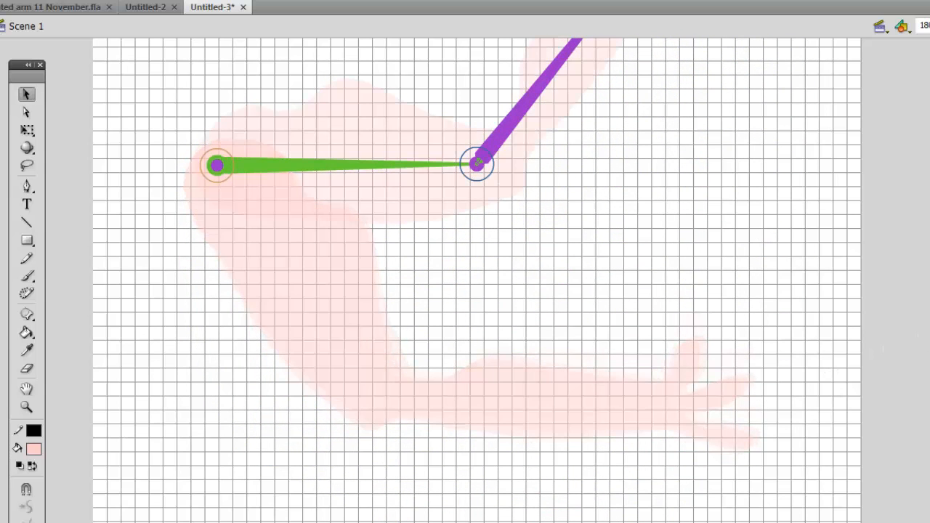
scroll(752, 303, "up", 10)
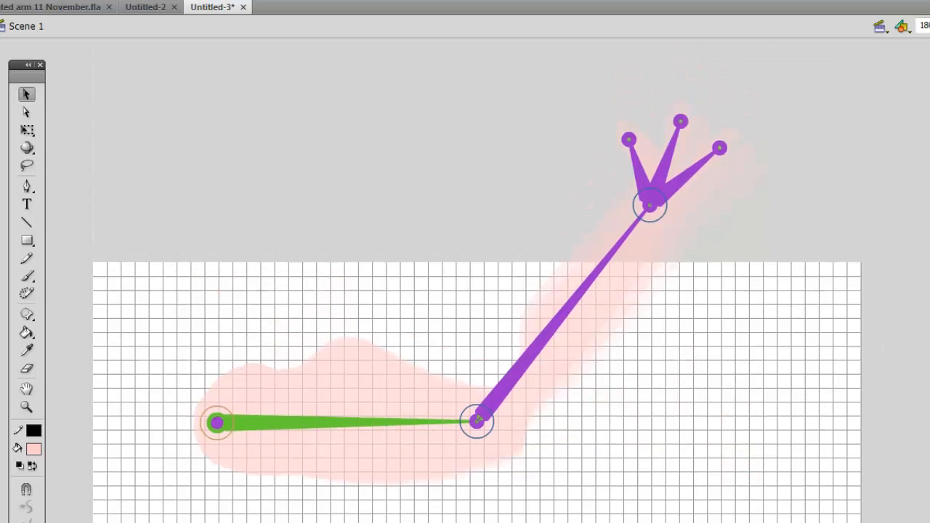
left_click_drag(652, 303, 545, 325)
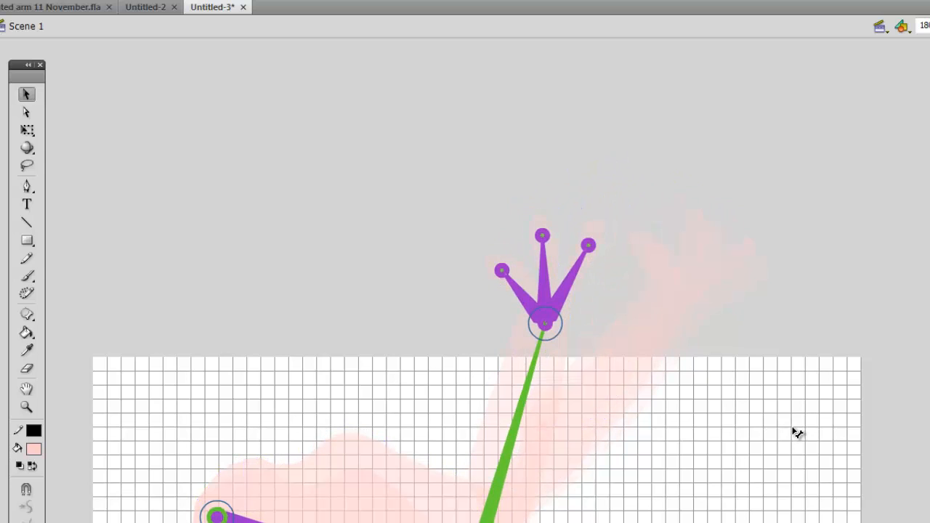
scroll(697, 400, "down", 1)
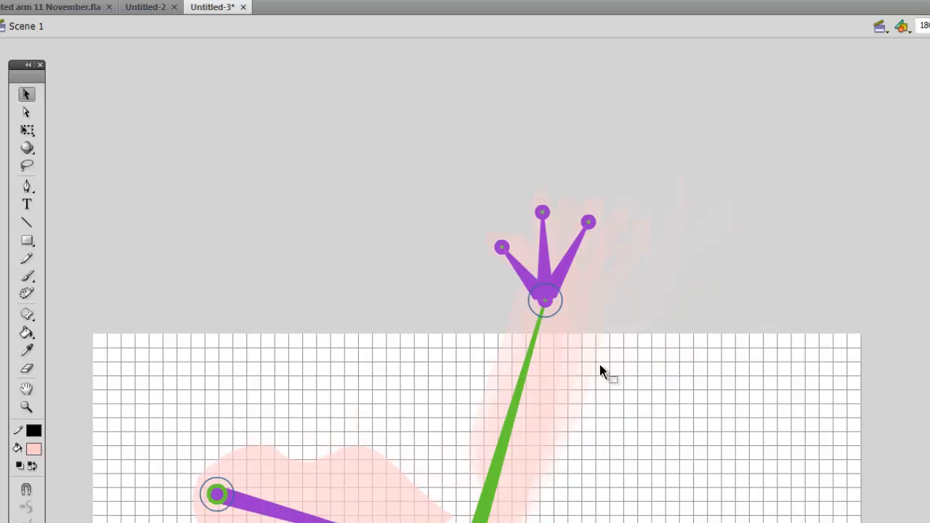
scroll(558, 484, "down", 3)
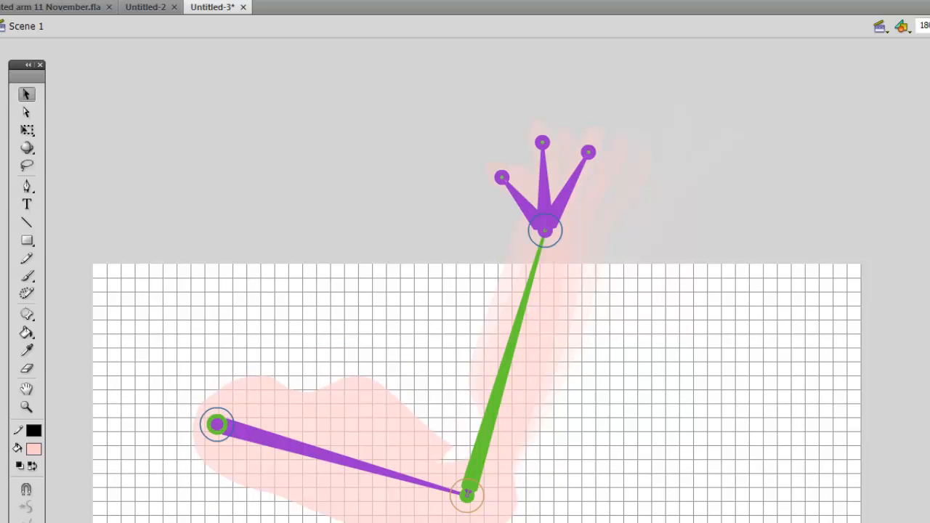
left_click_drag(586, 491, 455, 487)
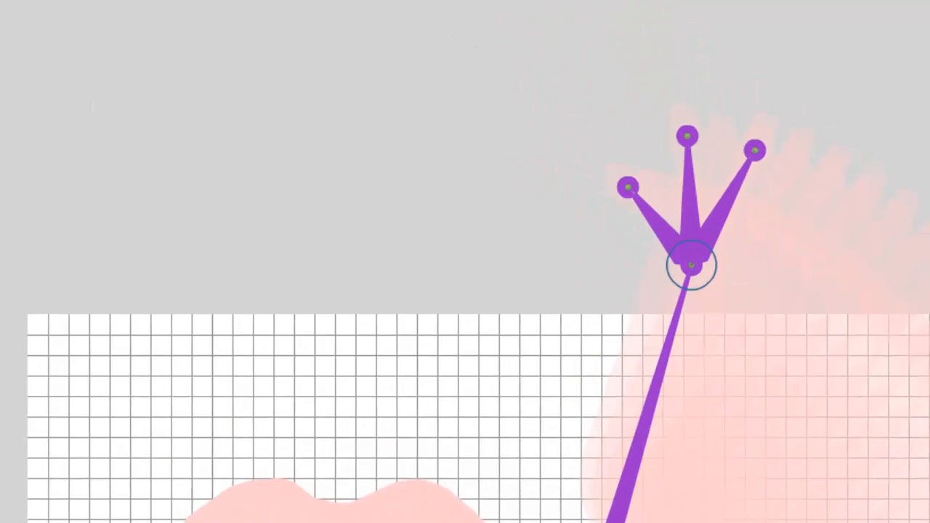
- Test the movie to preview the arm animation, then close the preview window
left_click(338, 31)
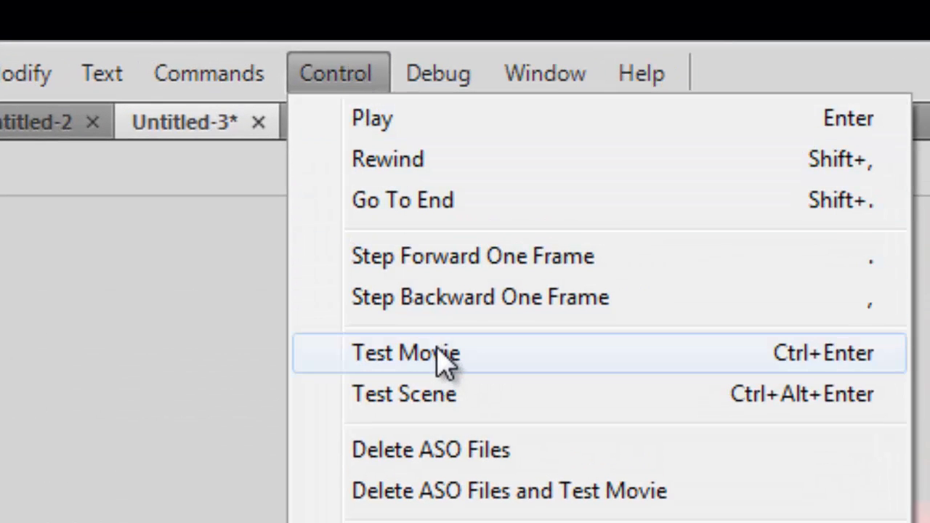
left_click(440, 354)
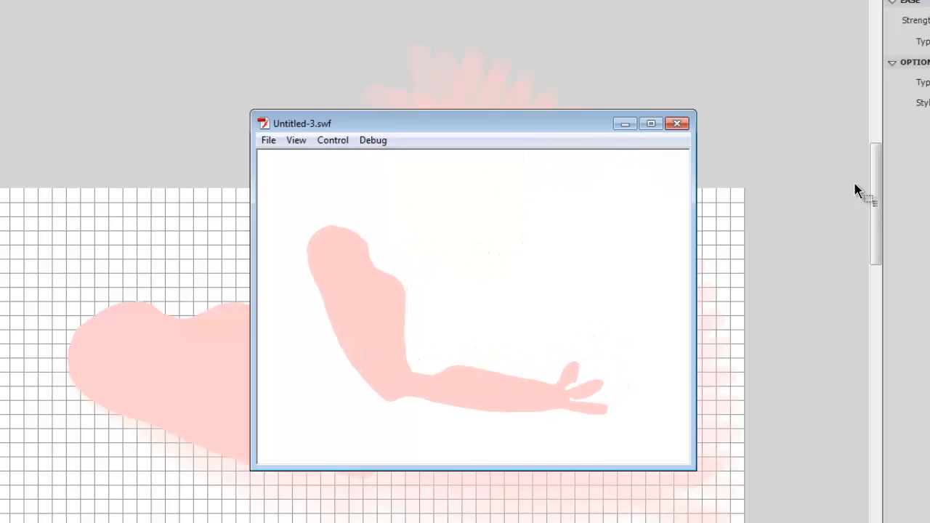
left_click(678, 125)
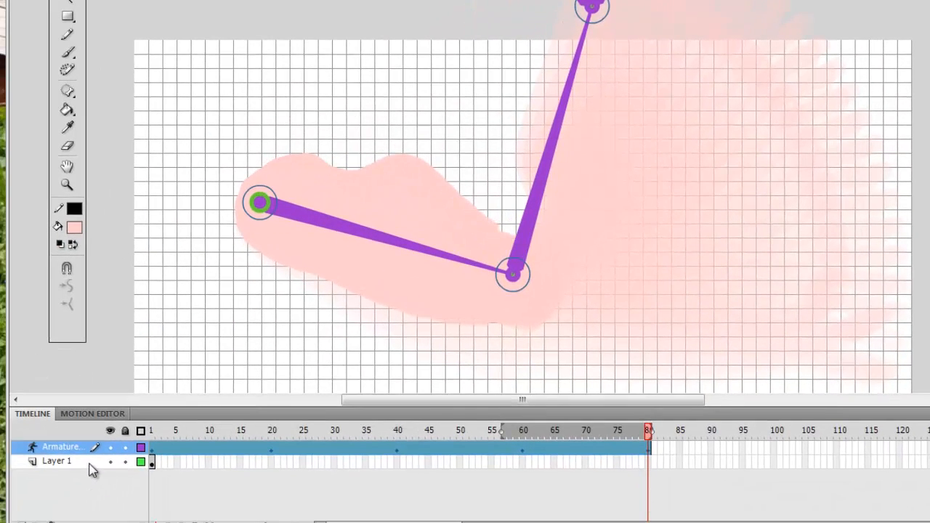
- Hide the armature layer and select frame 1 of Layer 1 to view the original arm outline
left_click(84, 462)
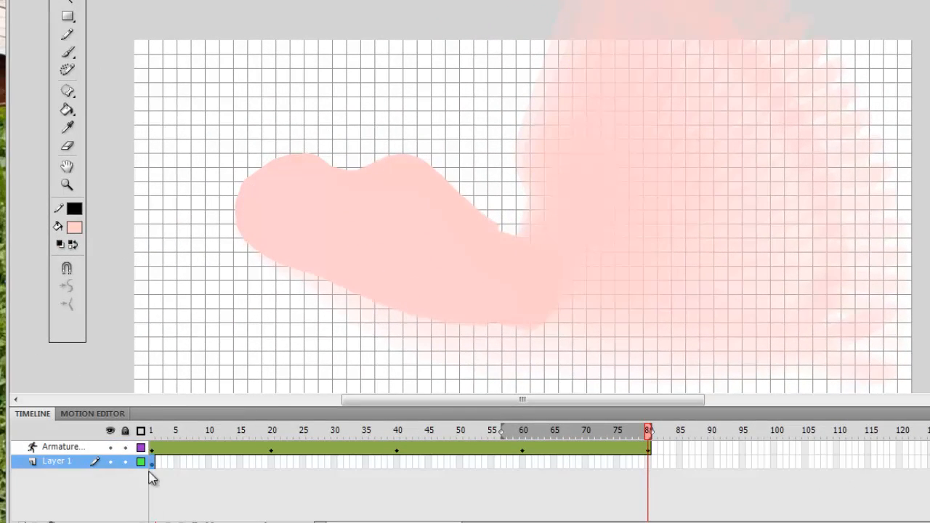
left_click(109, 447)
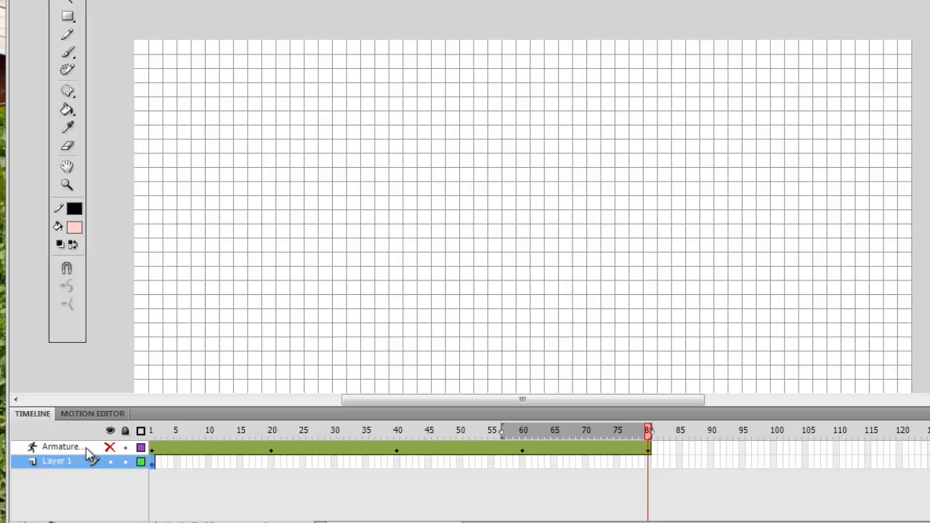
left_click(152, 462)
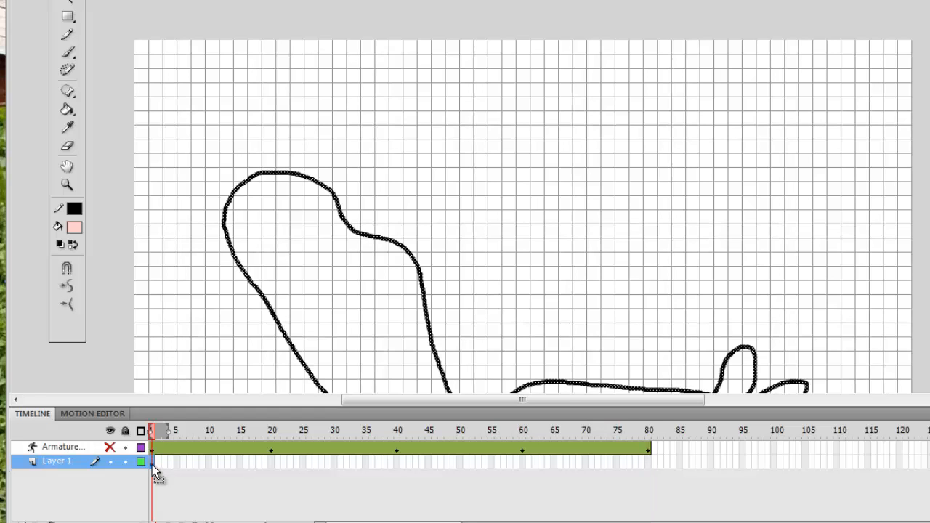
scroll(683, 229, "down", 1)
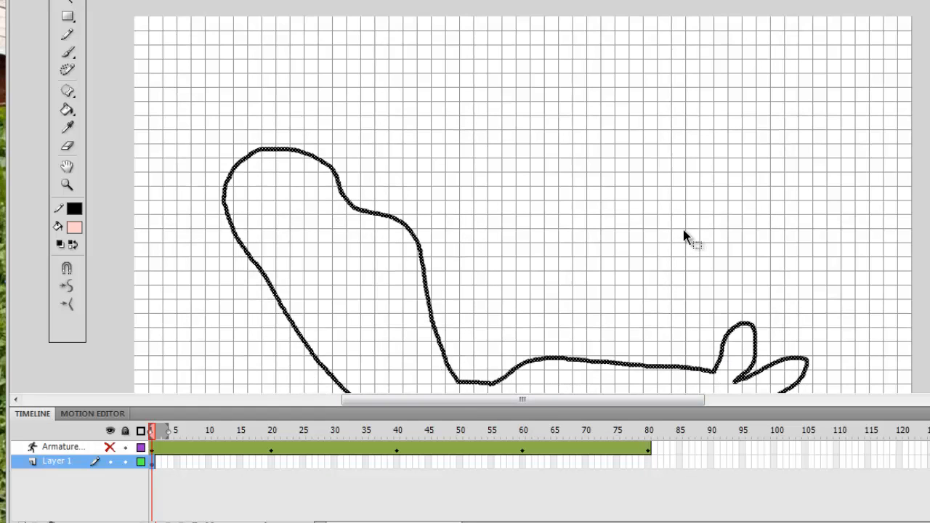
scroll(678, 240, "down", 5)
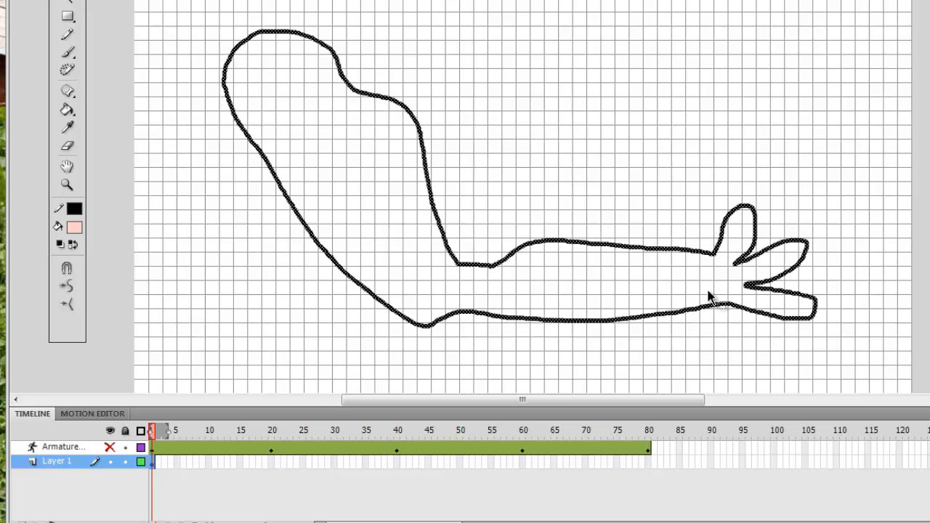
- Save the document as "Tutorial 3 arm 1" in the CS4 Flash Tutorials folder as a Flash CS4 Document
scroll(708, 291, "down", 5)
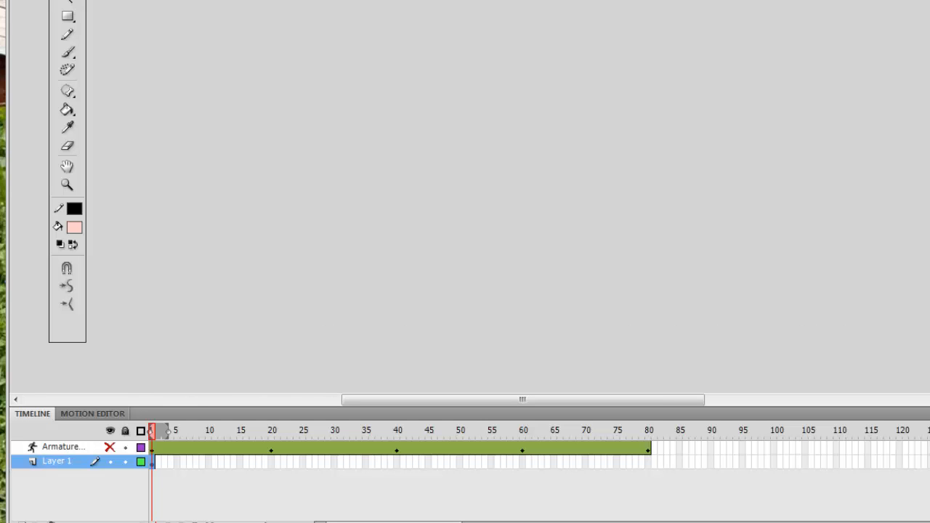
scroll(523, 243, "down", 8)
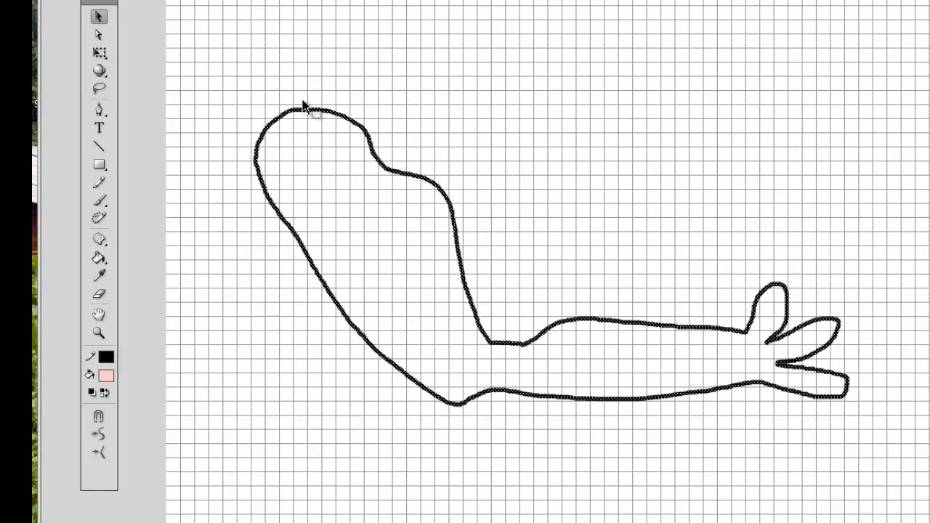
key("alt+f")
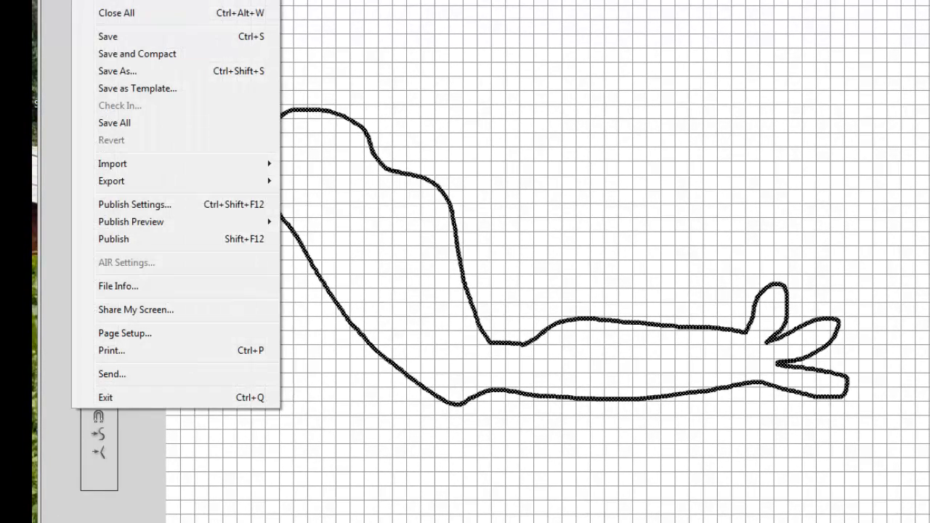
left_click(106, 70)
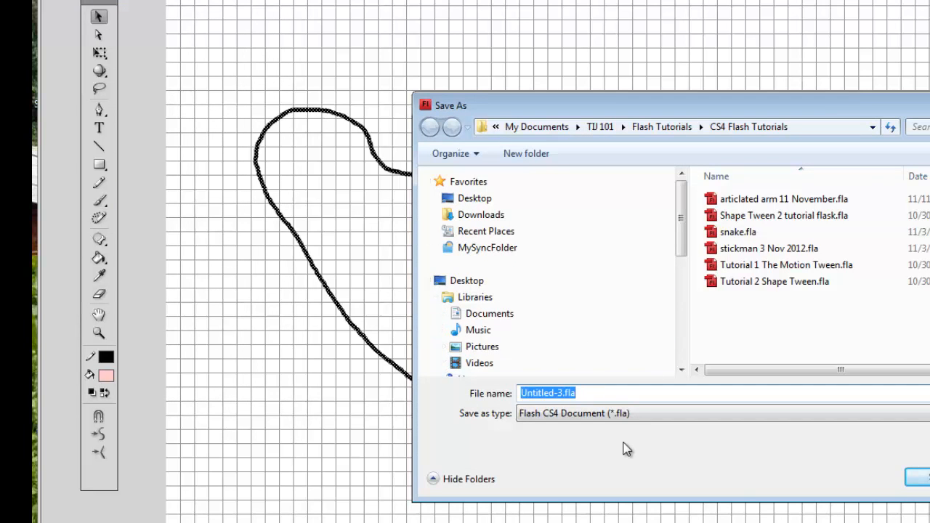
type("Tutori")
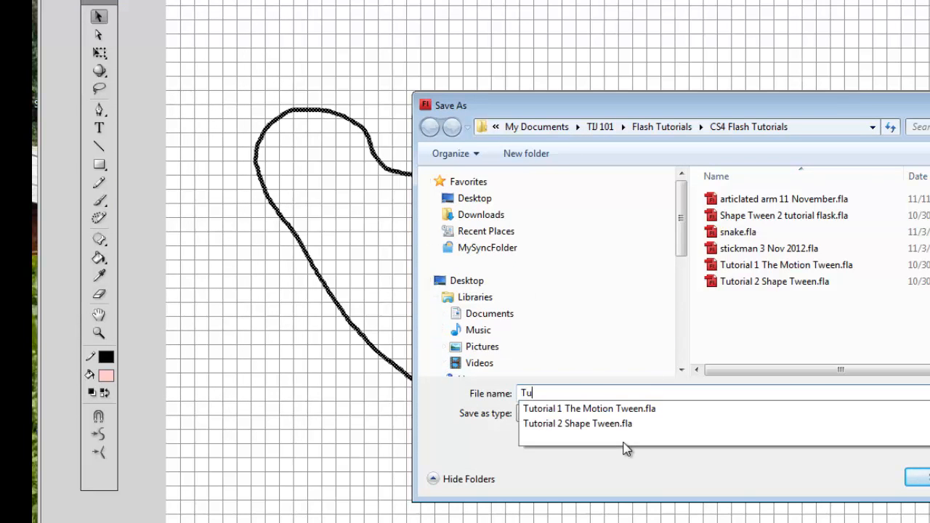
type("al 3 a")
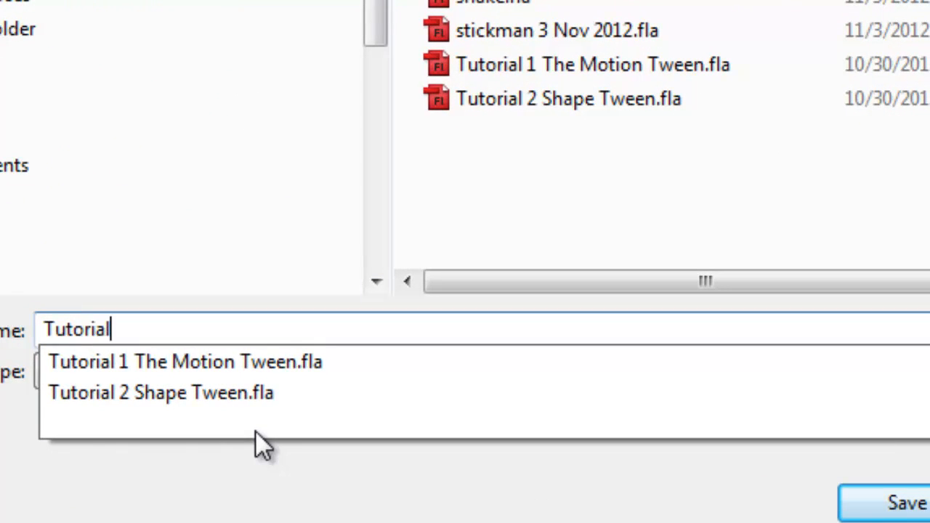
type("rm 1")
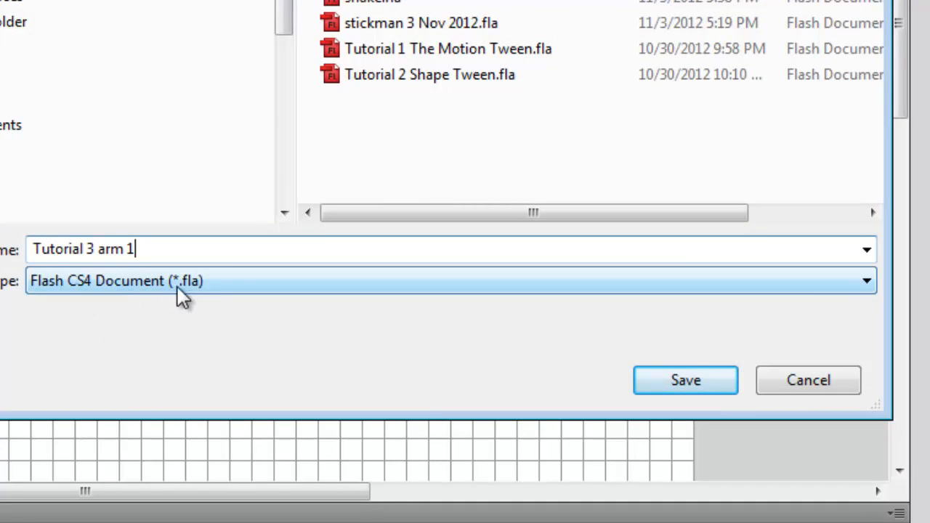
left_click(866, 281)
left_click(867, 281)
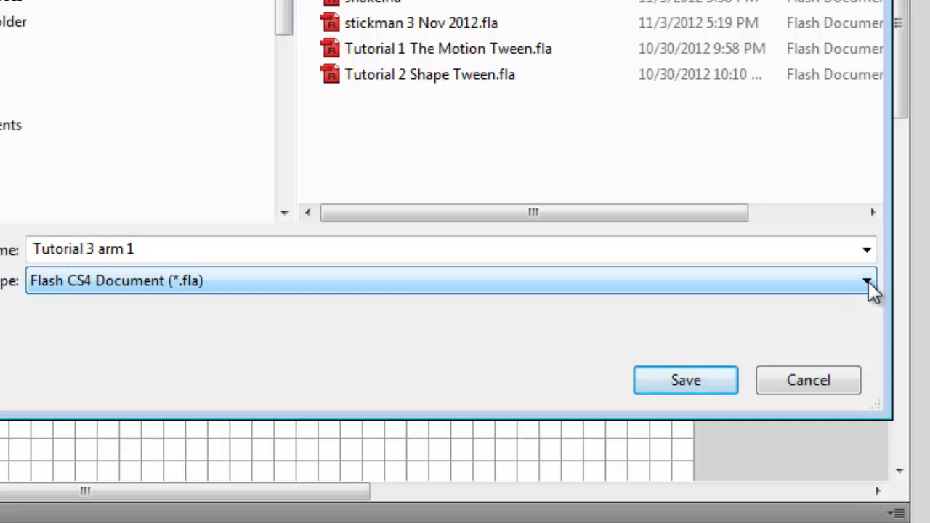
left_click(866, 283)
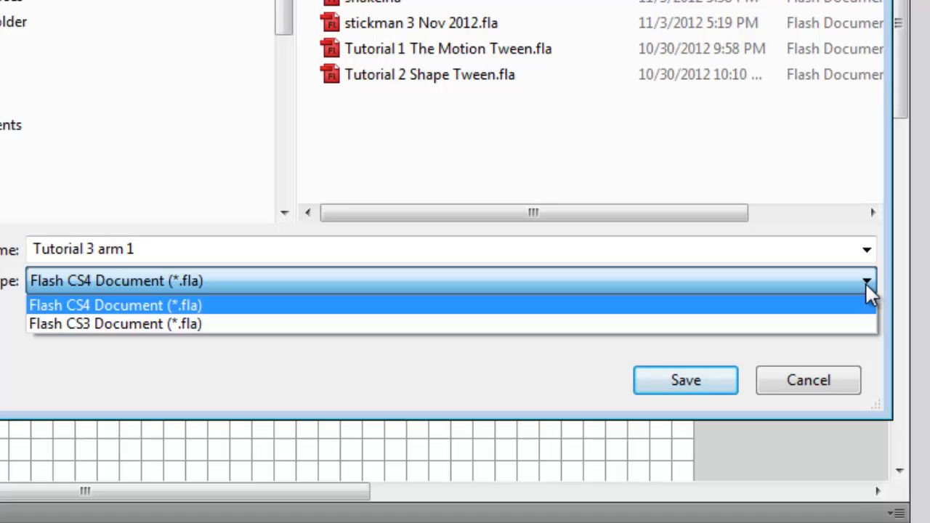
left_click(864, 282)
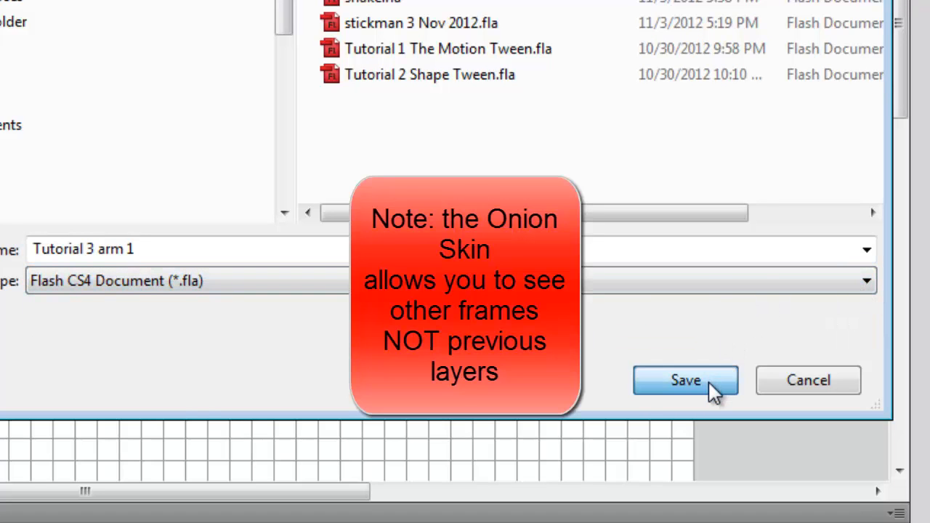
left_click(711, 384)
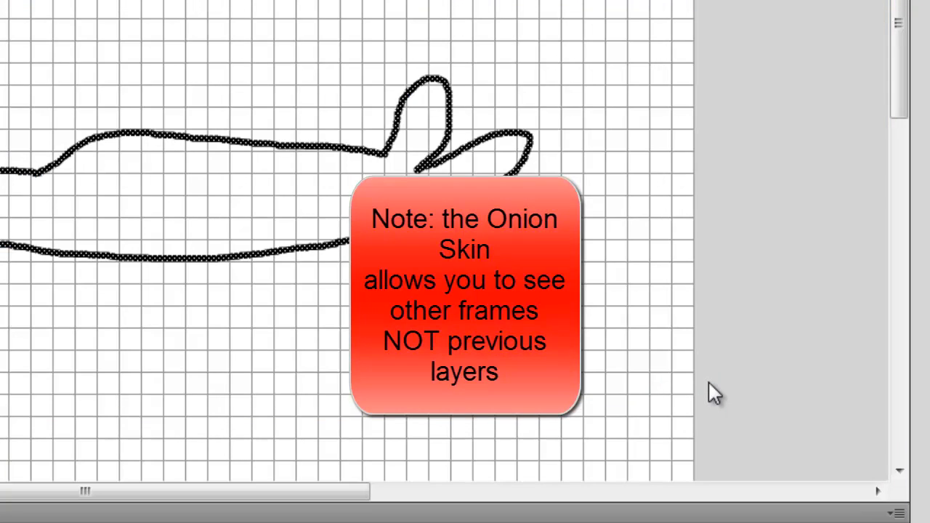